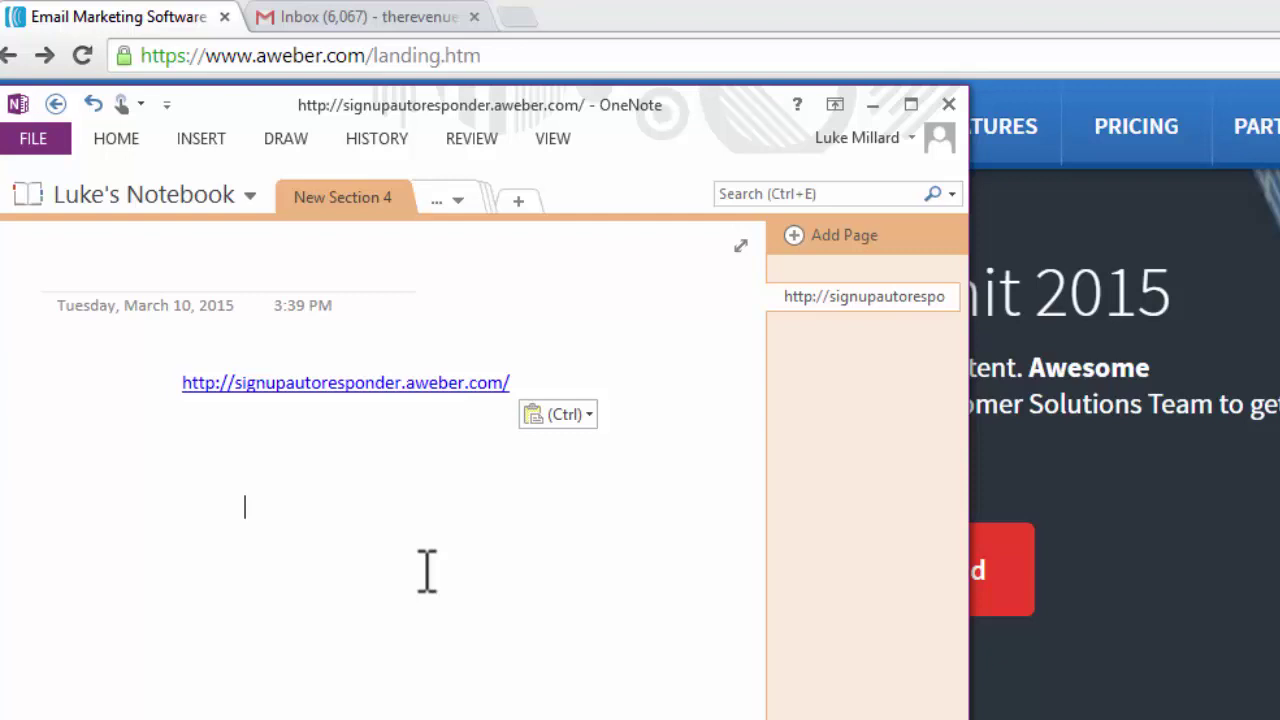
Copy the signupautoresponder.aweber.com hyperlink from the note.
{"action": "left_click", "coordinate": [509, 383]}
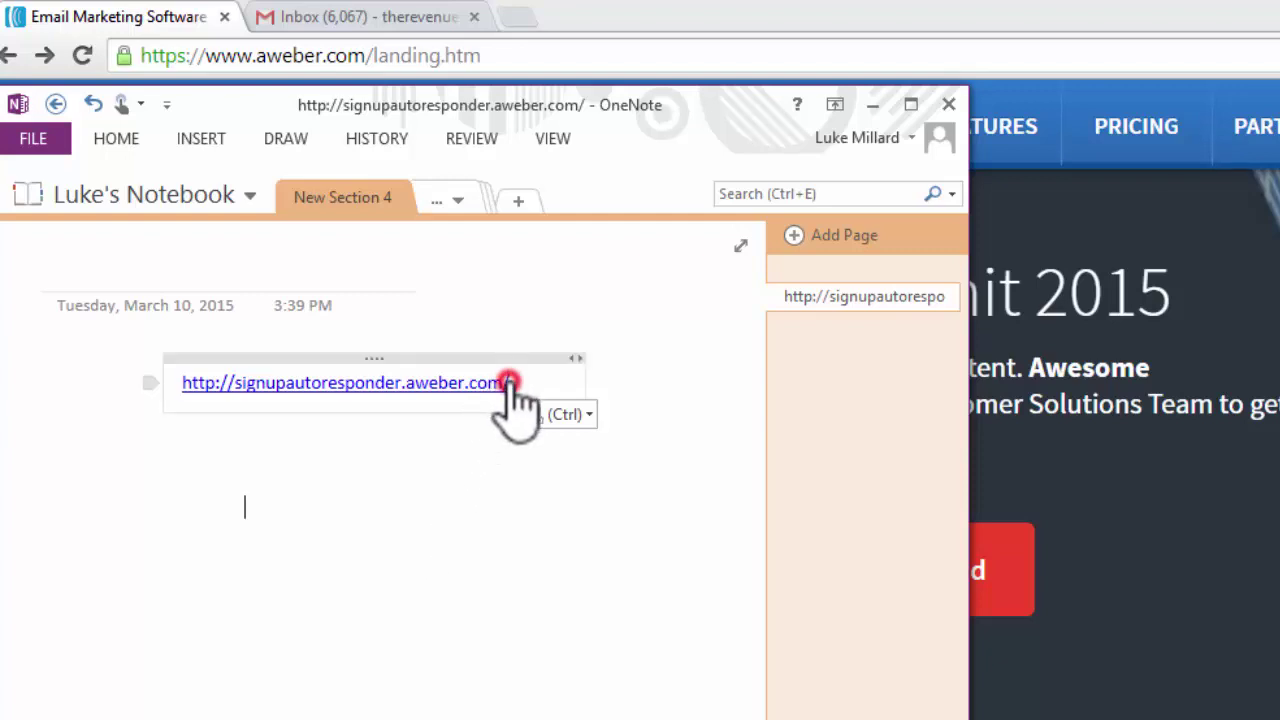
{"action": "left_click_drag", "start_coordinate": [509, 383], "coordinate": [184, 384]}
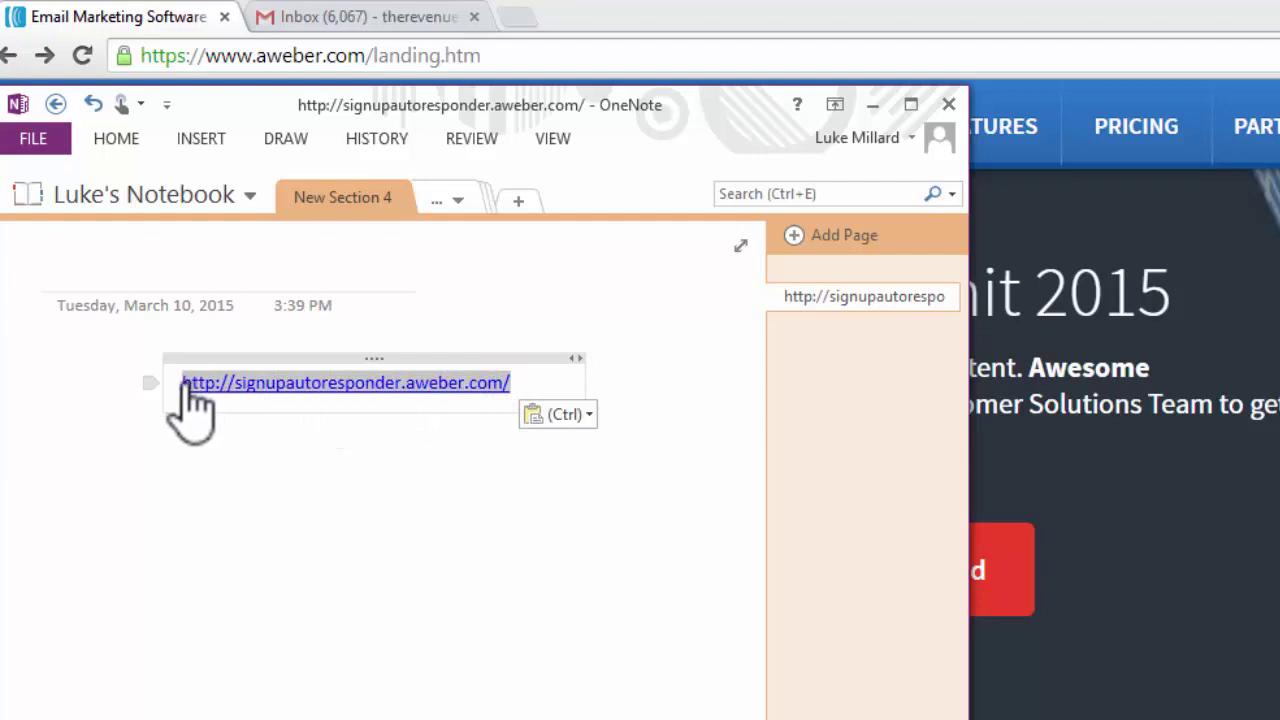
{"action": "right_click", "coordinate": [192, 386]}
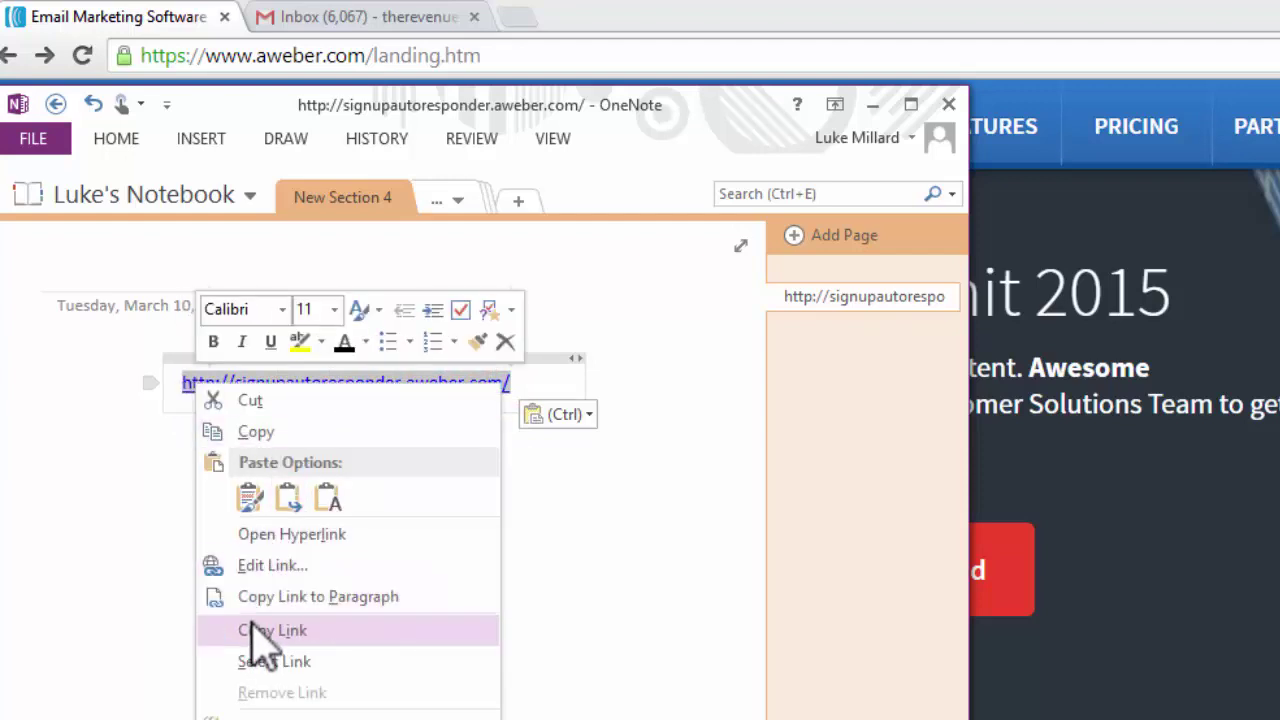
{"action": "left_click", "coordinate": [255, 630]}
Load the copied link in a new Chrome tab and open AWeber's free trial order form.
{"action": "left_click", "coordinate": [517, 17]}
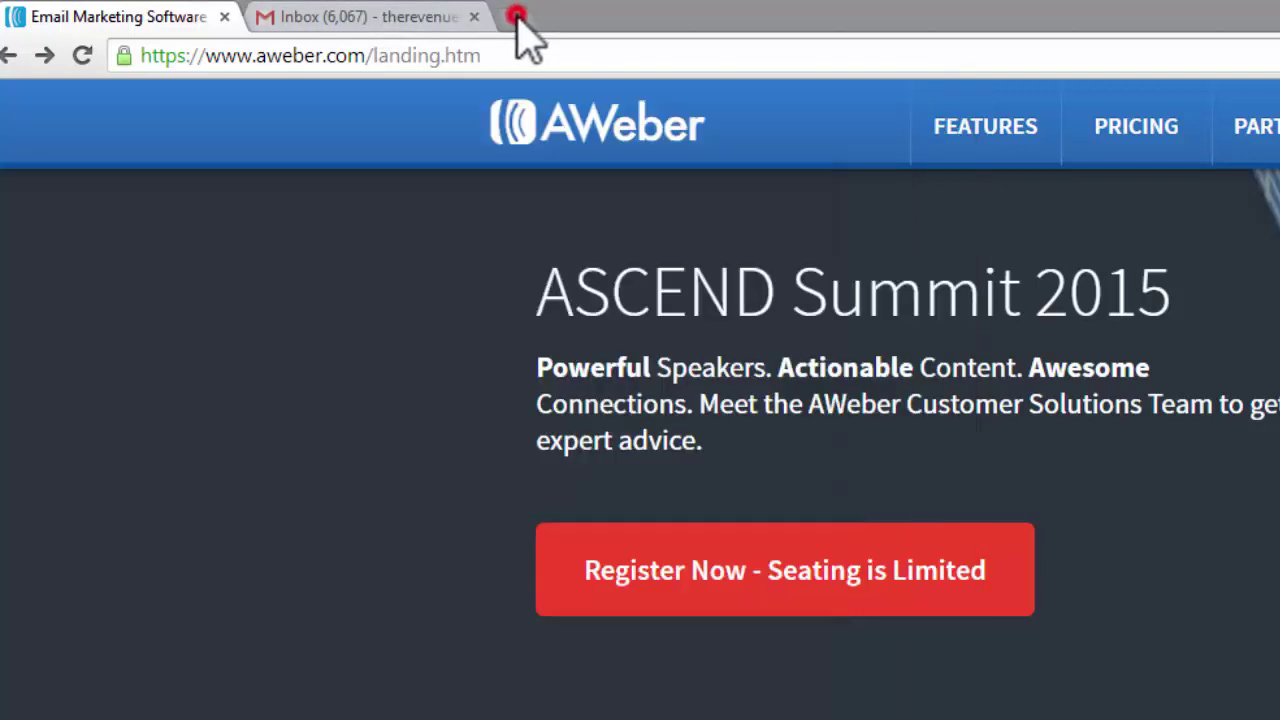
{"action": "right_click", "coordinate": [214, 54]}
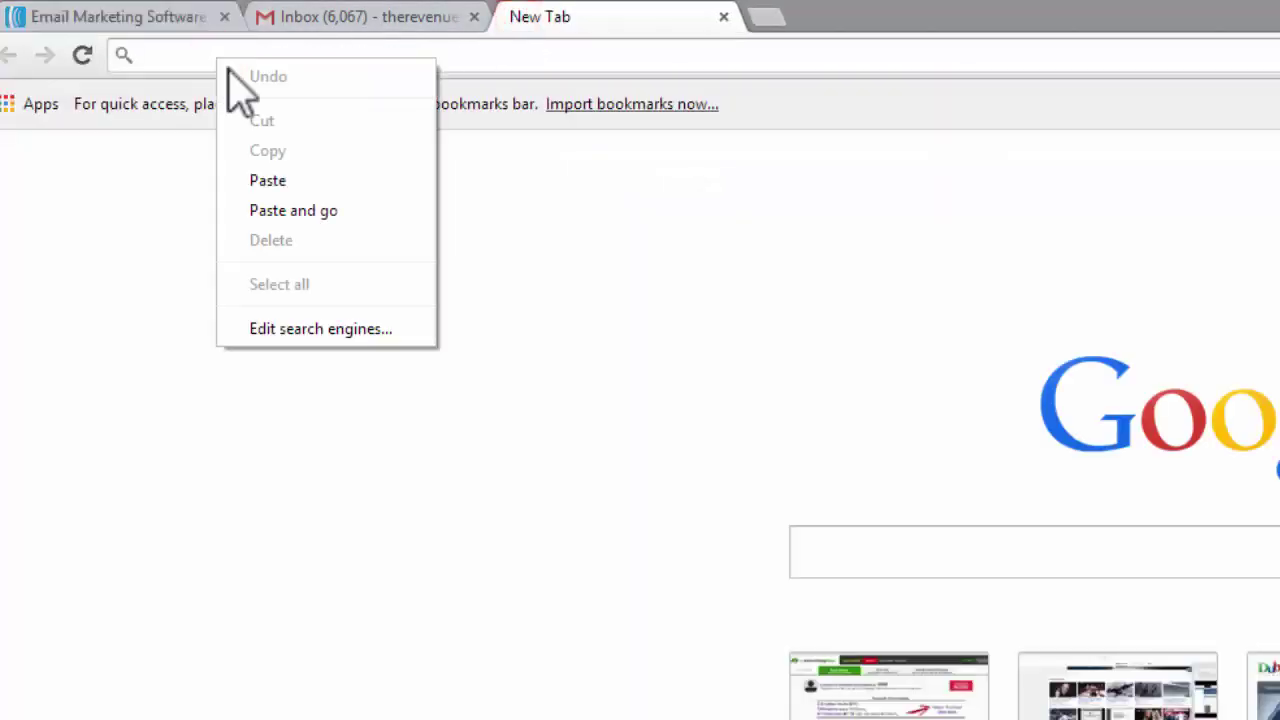
{"action": "left_click", "coordinate": [284, 180]}
{"action": "key", "text": "Return"}
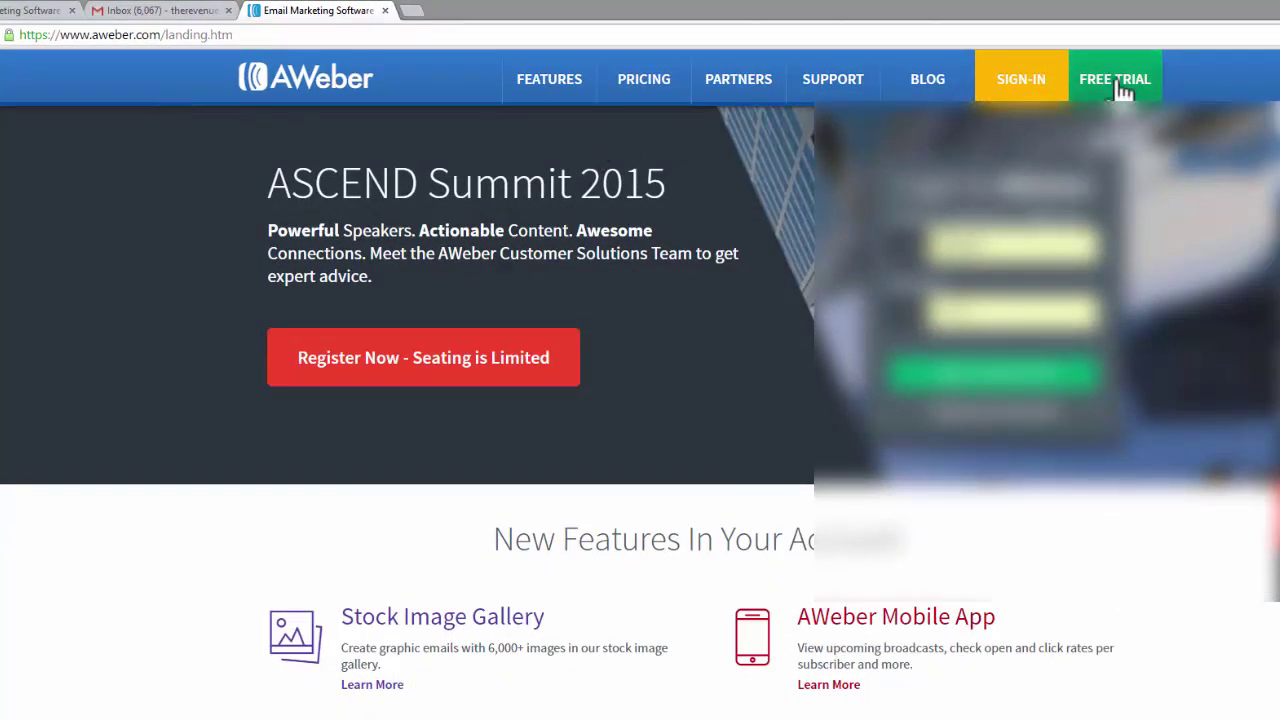
{"action": "left_click", "coordinate": [1122, 88]}
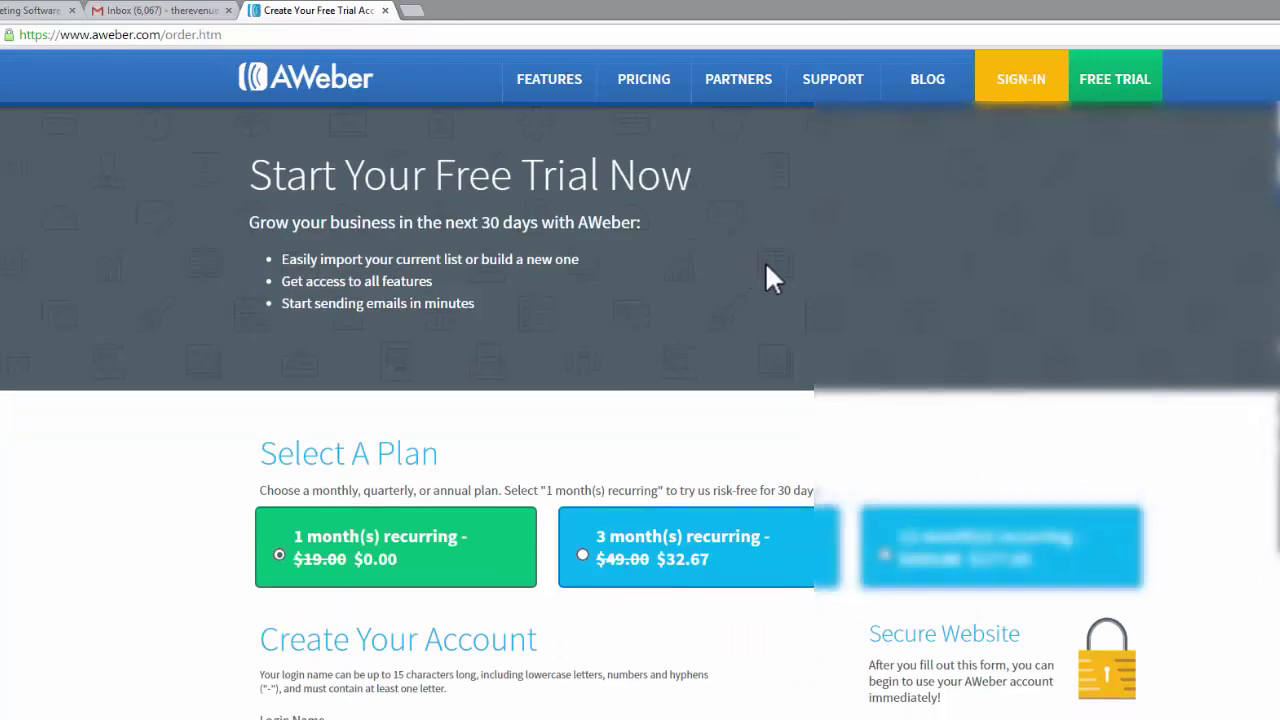
Fill in the login name, first name and last name in the account creation section of the order form.
{"action": "scroll", "coordinate": [1011, 314], "scroll_direction": "down", "scroll_amount": 1}
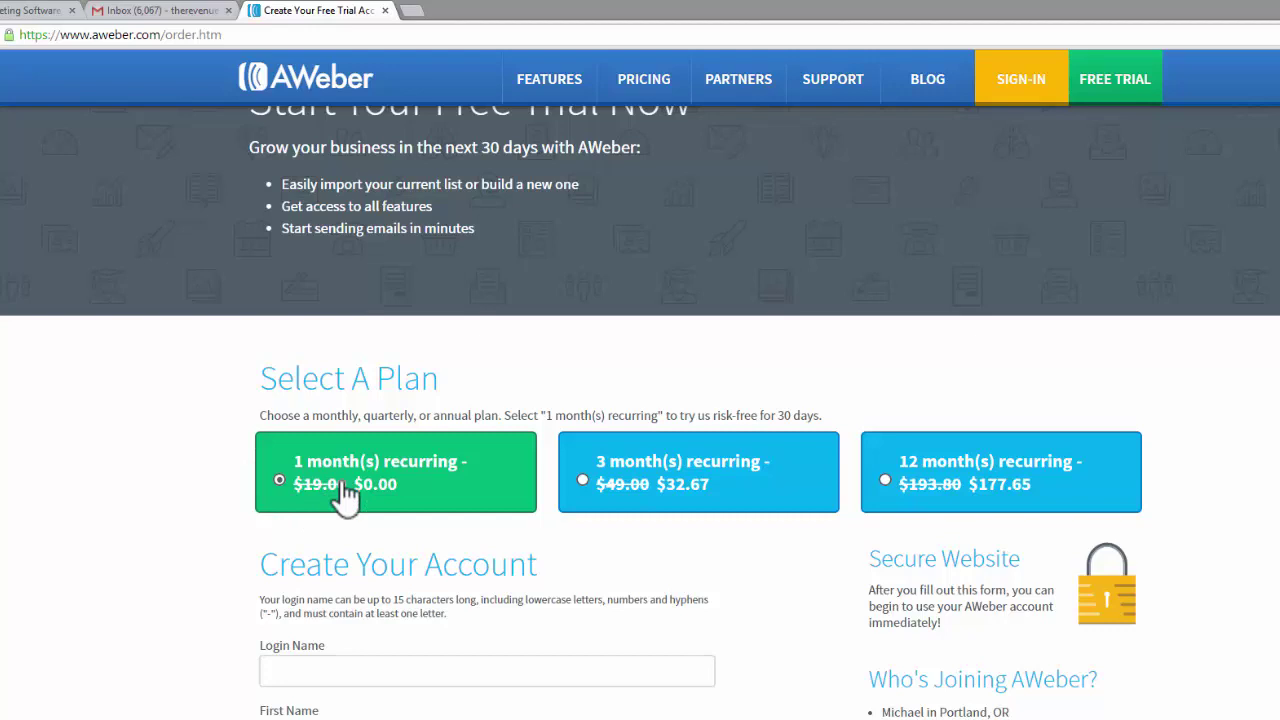
{"action": "scroll", "coordinate": [218, 472], "scroll_direction": "down", "scroll_amount": 2}
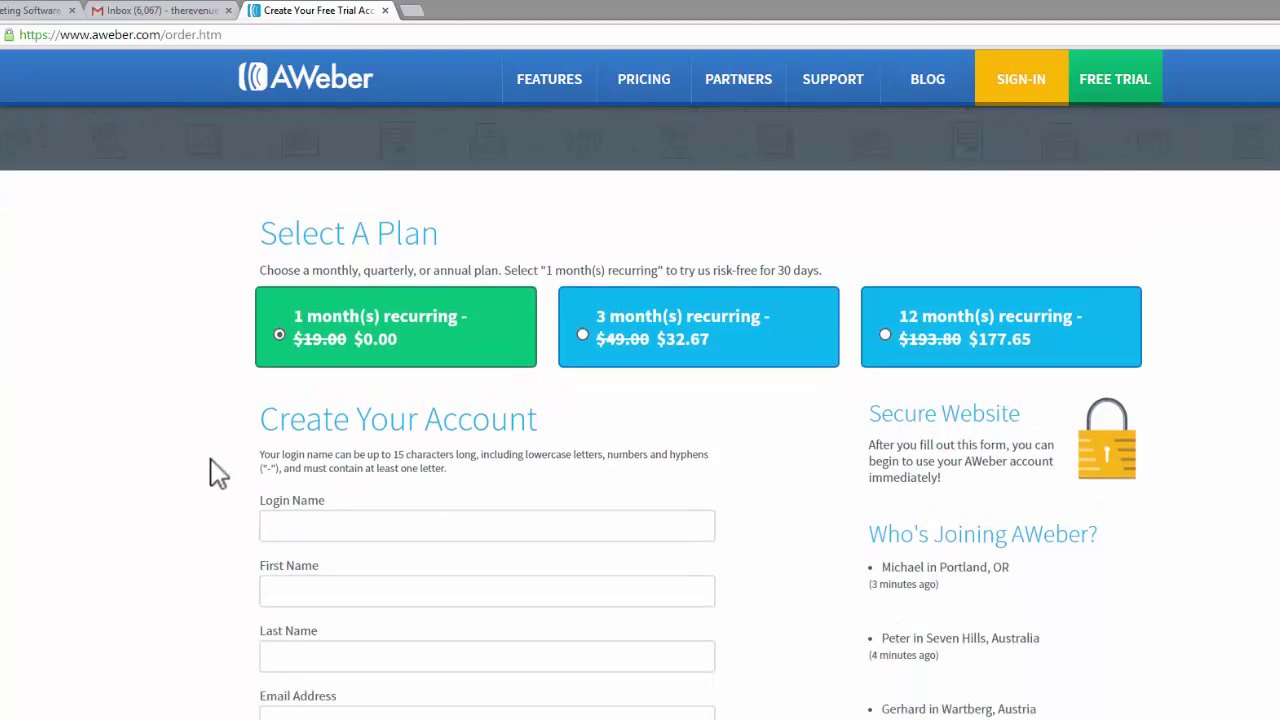
{"action": "left_click", "coordinate": [333, 475]}
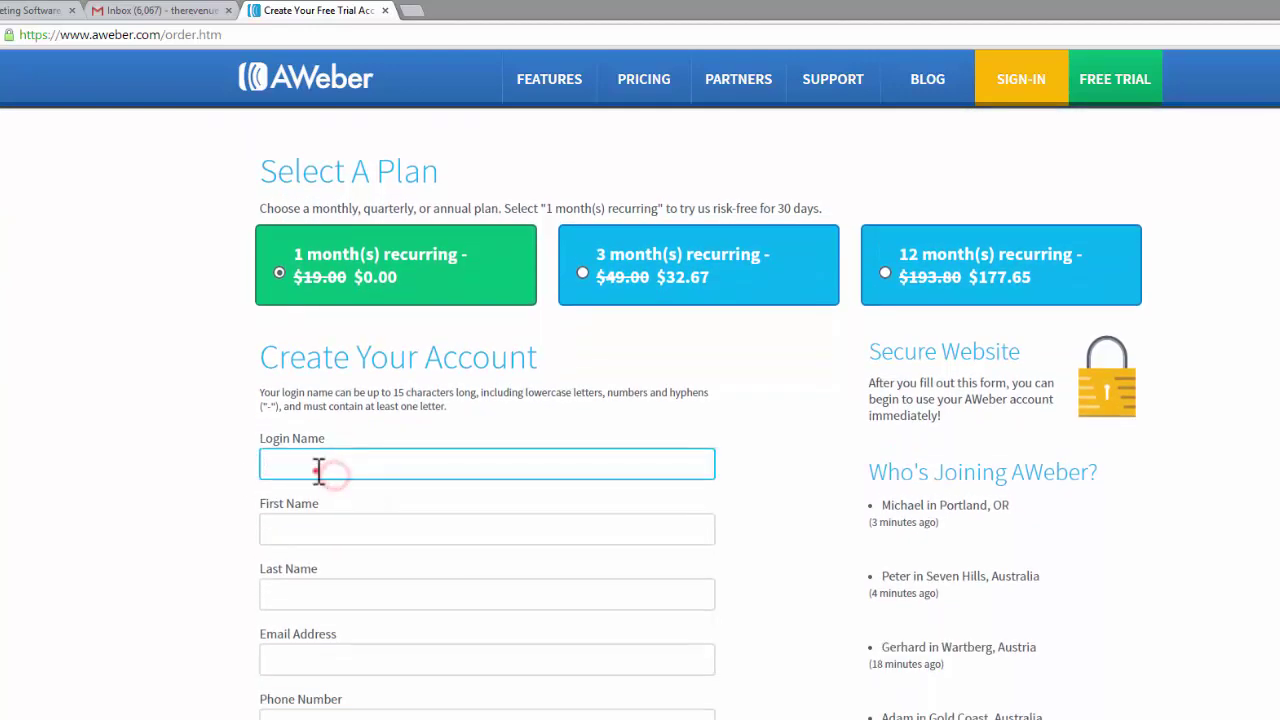
{"action": "type", "text": "lu"}
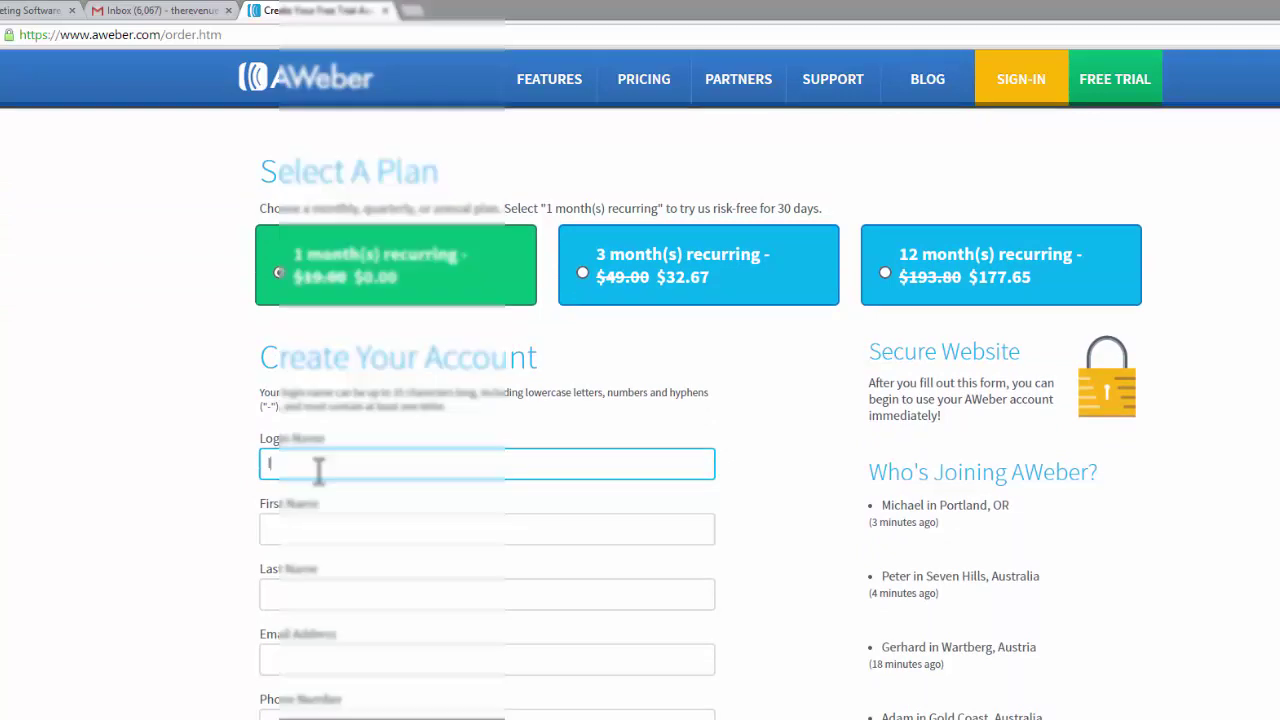
{"action": "key", "text": "Tab"}
{"action": "type", "text": "lu"}
{"action": "key", "text": "Tab"}
{"action": "type", "text": "m"}
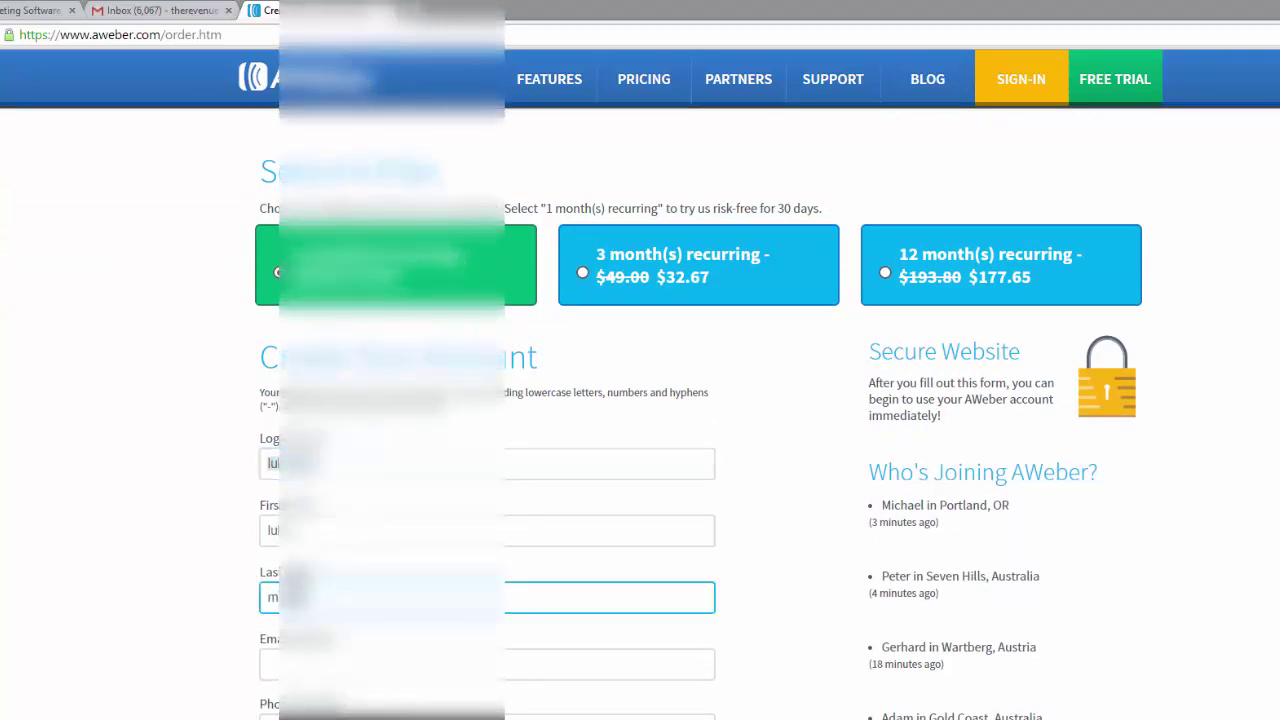
Fill in the e-mail address and phone number of the new account.
{"action": "left_click", "coordinate": [306, 662]}
{"action": "type", "text": "T"}
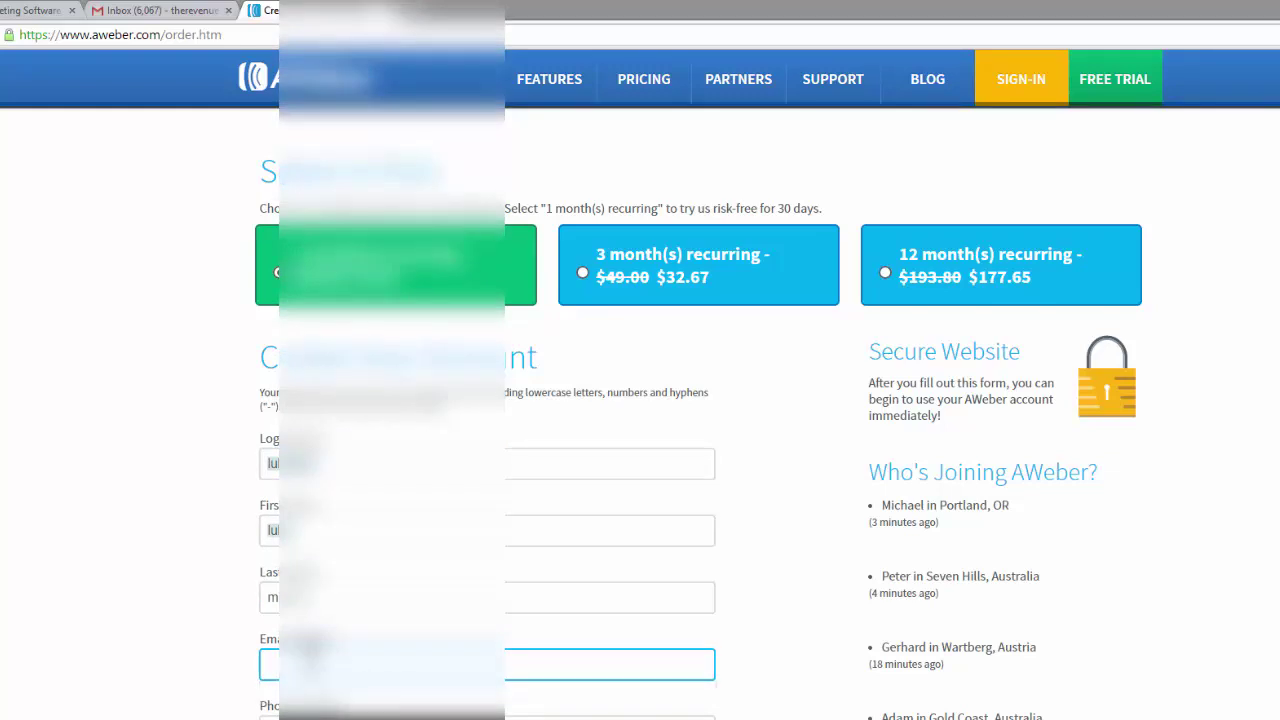
{"action": "key", "text": "Down"}
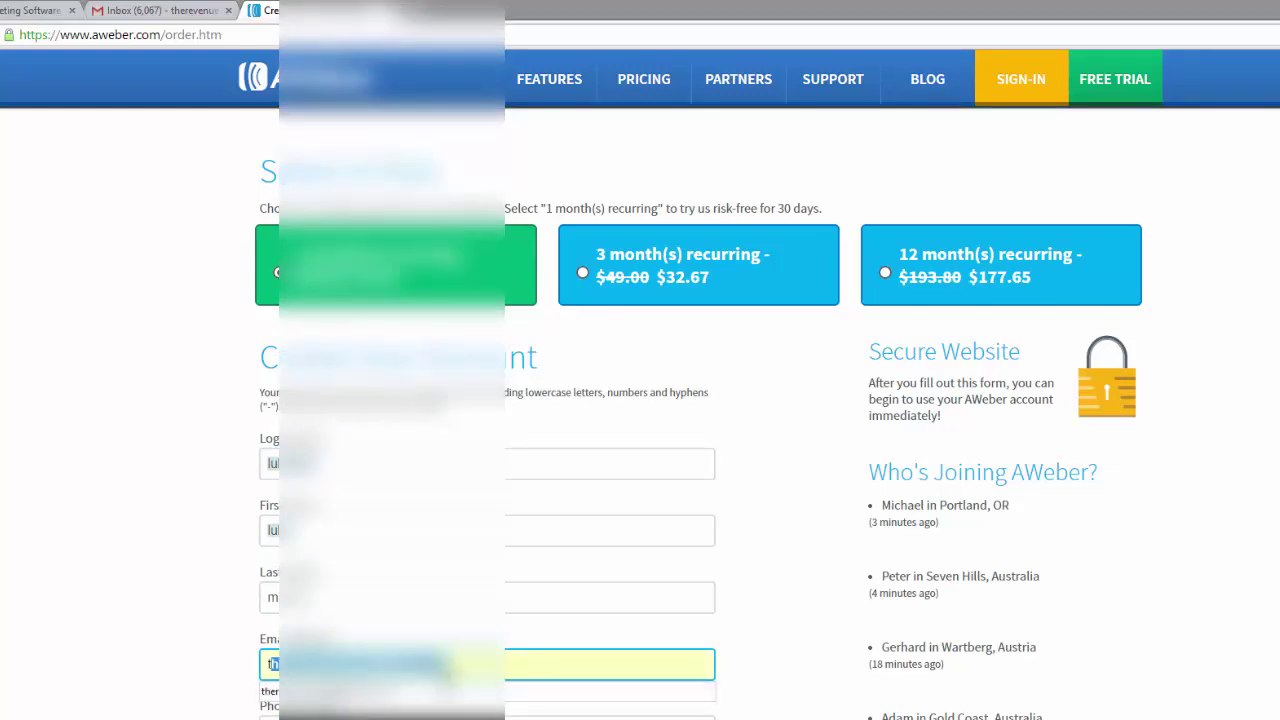
{"action": "scroll", "coordinate": [432, 667], "scroll_direction": "down", "scroll_amount": 1}
{"action": "left_click", "coordinate": [335, 592]}
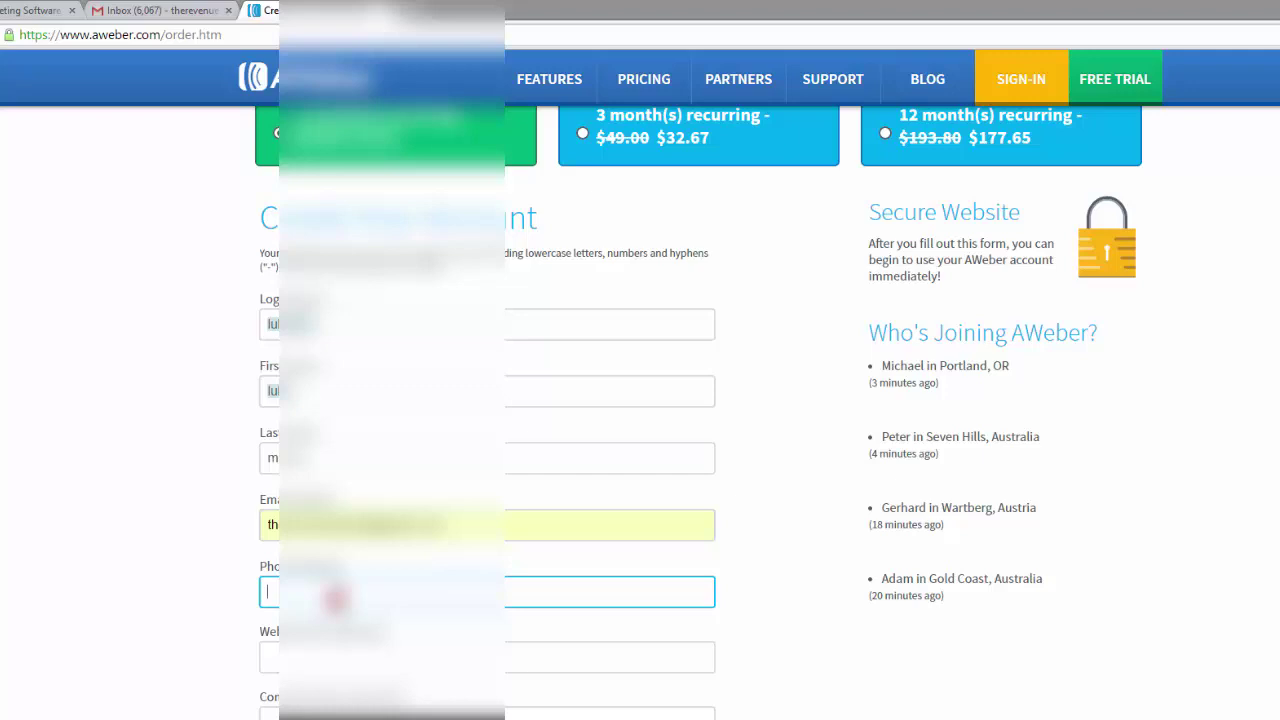
{"action": "type", "text": "77"}
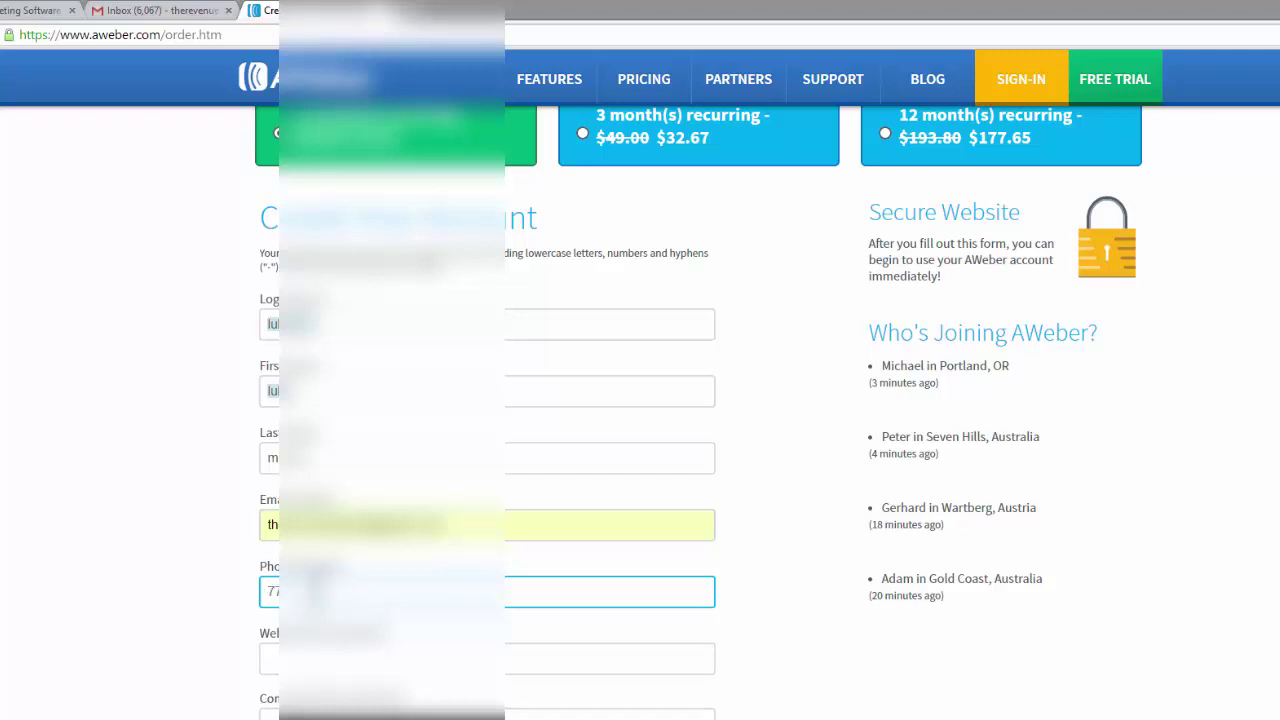
Enter the credit card number in the payment section and submit the free trial order.
{"action": "scroll", "coordinate": [420, 576], "scroll_direction": "down", "scroll_amount": 5}
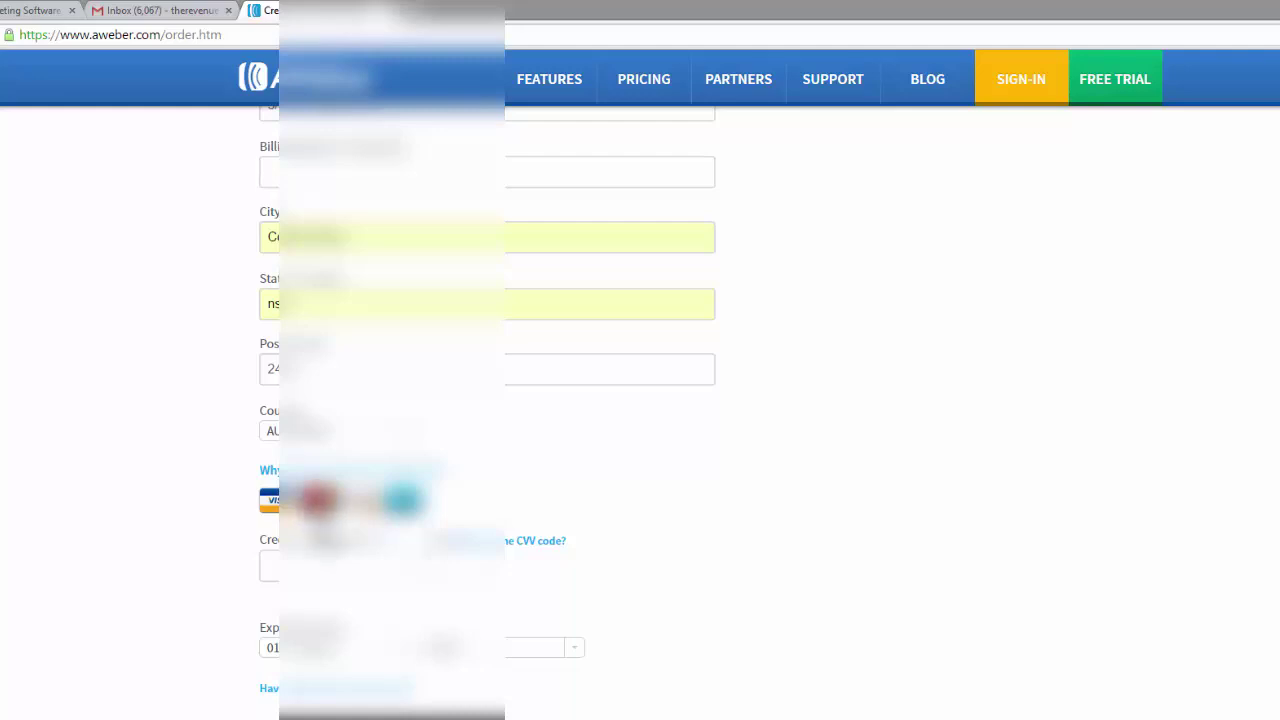
{"action": "left_click", "coordinate": [305, 566]}
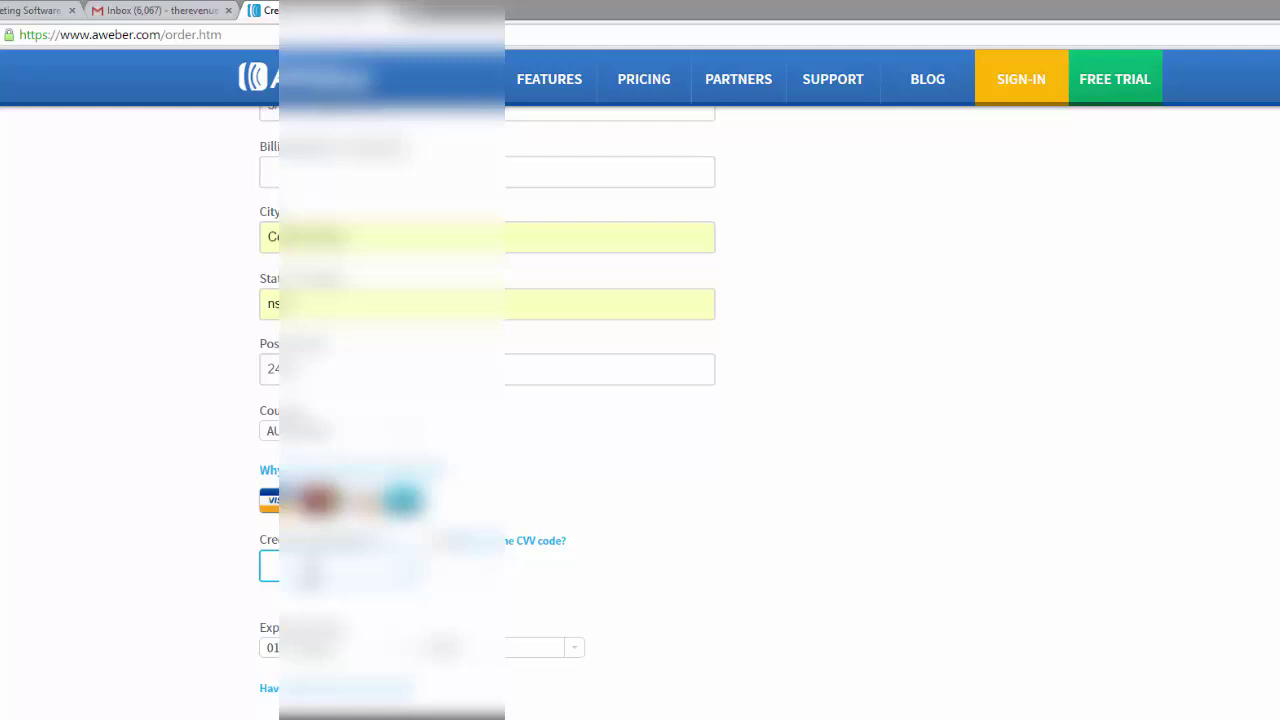
{"action": "type", "text": "51"}
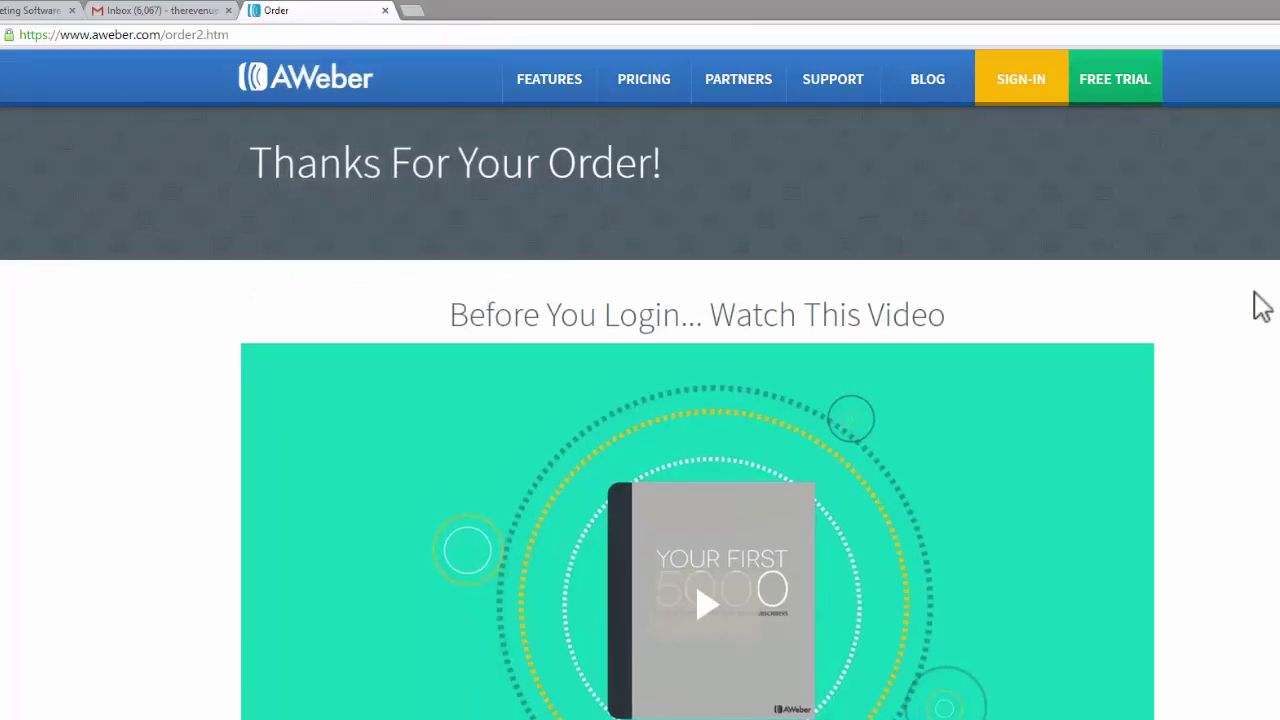
Decline the $29 add-on offer, continue to checkout and view the account receipt.
{"action": "scroll", "coordinate": [1215, 330], "scroll_direction": "down", "scroll_amount": 1}
{"action": "scroll", "coordinate": [1215, 330], "scroll_direction": "down", "scroll_amount": 2}
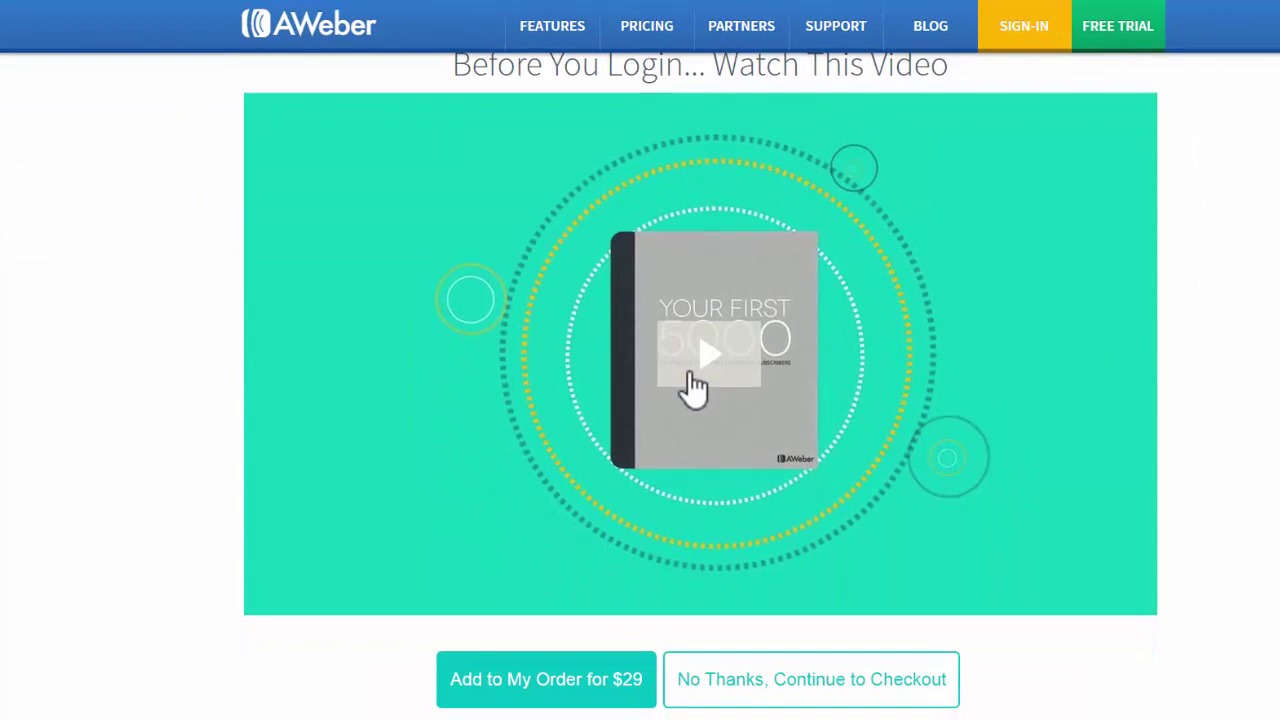
{"action": "left_click", "coordinate": [777, 683]}
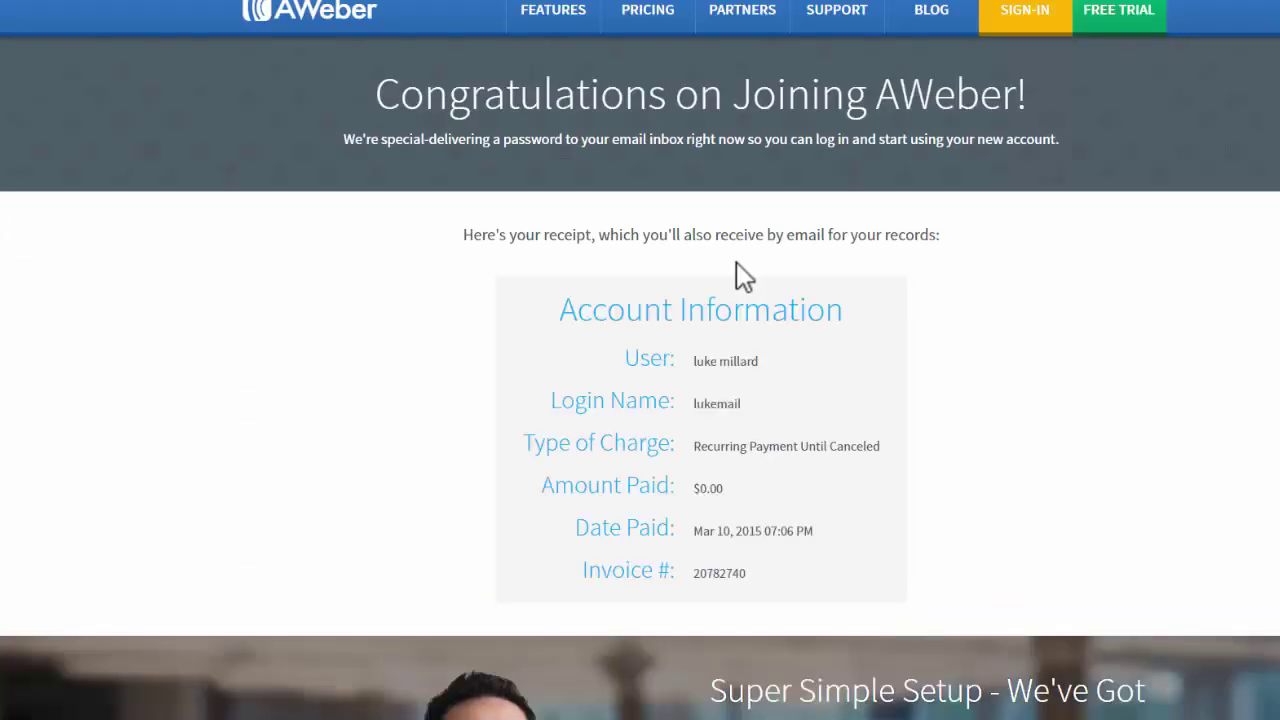
{"action": "scroll", "coordinate": [741, 290], "scroll_direction": "down", "scroll_amount": 1}
{"action": "scroll", "coordinate": [741, 285], "scroll_direction": "up", "scroll_amount": 1}
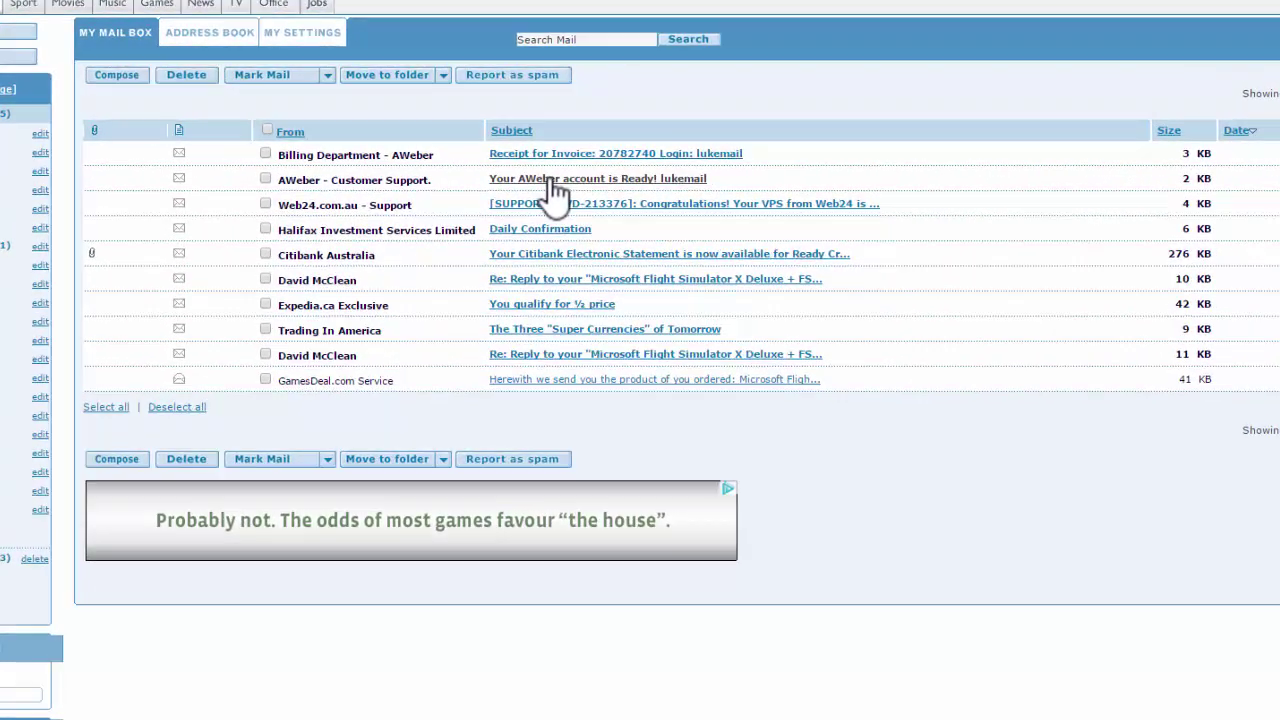
Open the "Your AWeber account is Ready!" e-mail in the webmail inbox and copy the account password from it.
{"action": "left_click", "coordinate": [543, 175]}
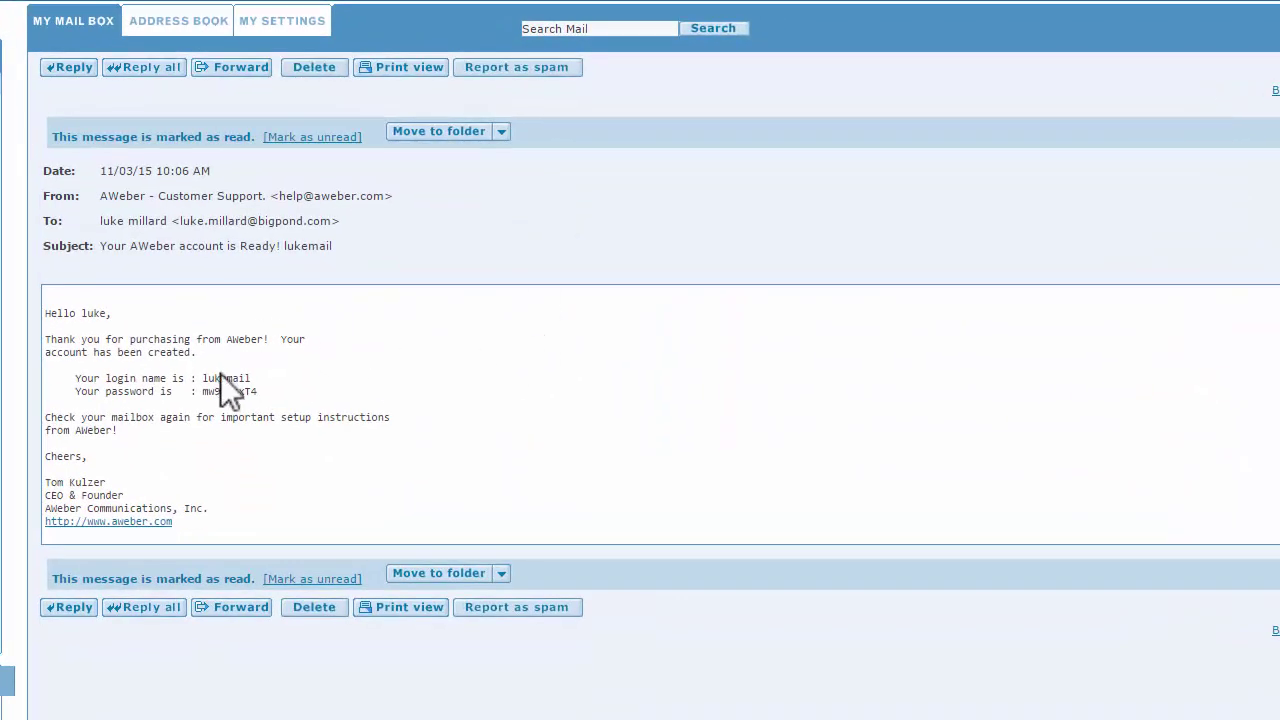
{"action": "left_click_drag", "start_coordinate": [204, 377], "coordinate": [255, 391]}
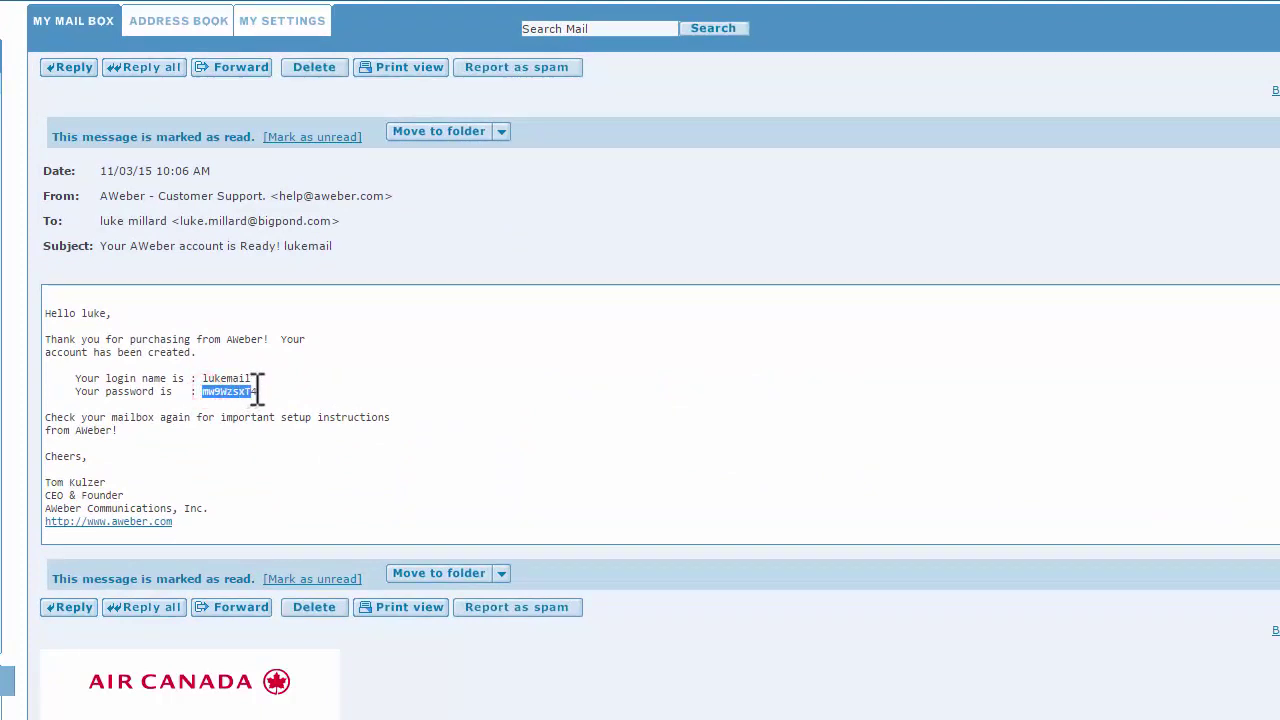
{"action": "left_click", "coordinate": [256, 390]}
{"action": "double_click", "coordinate": [254, 389]}
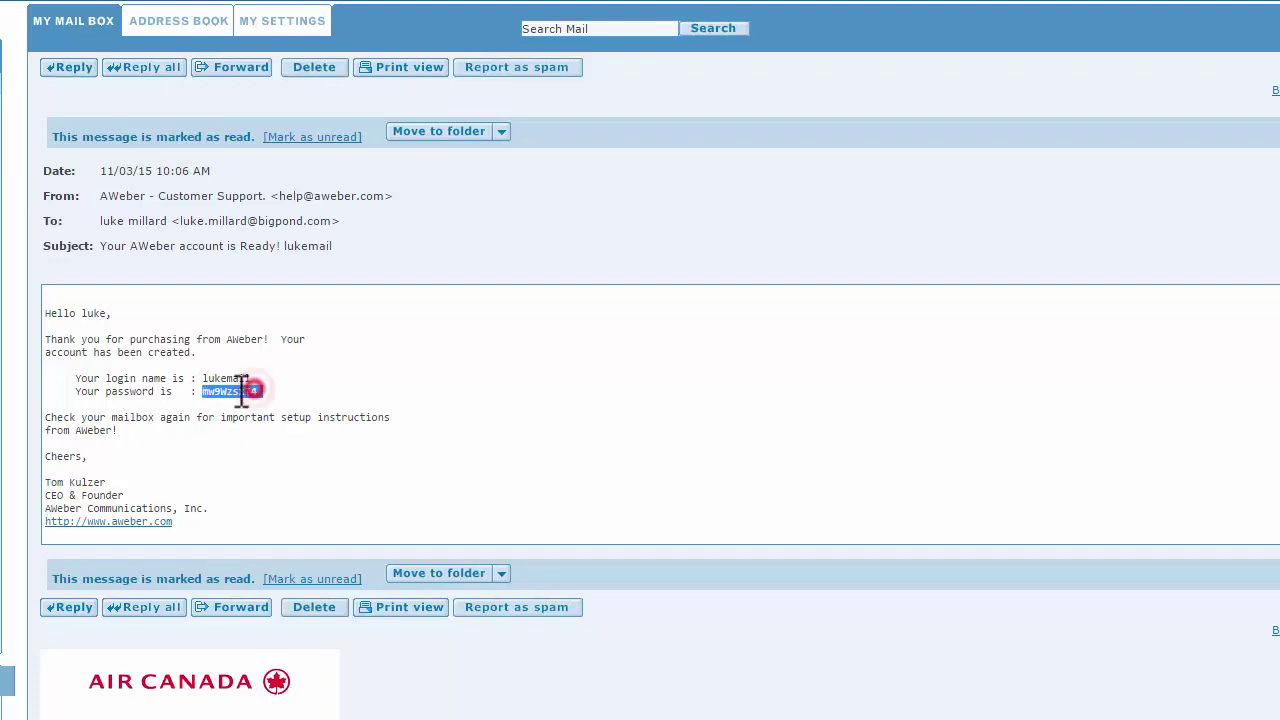
{"action": "left_click", "coordinate": [222, 392]}
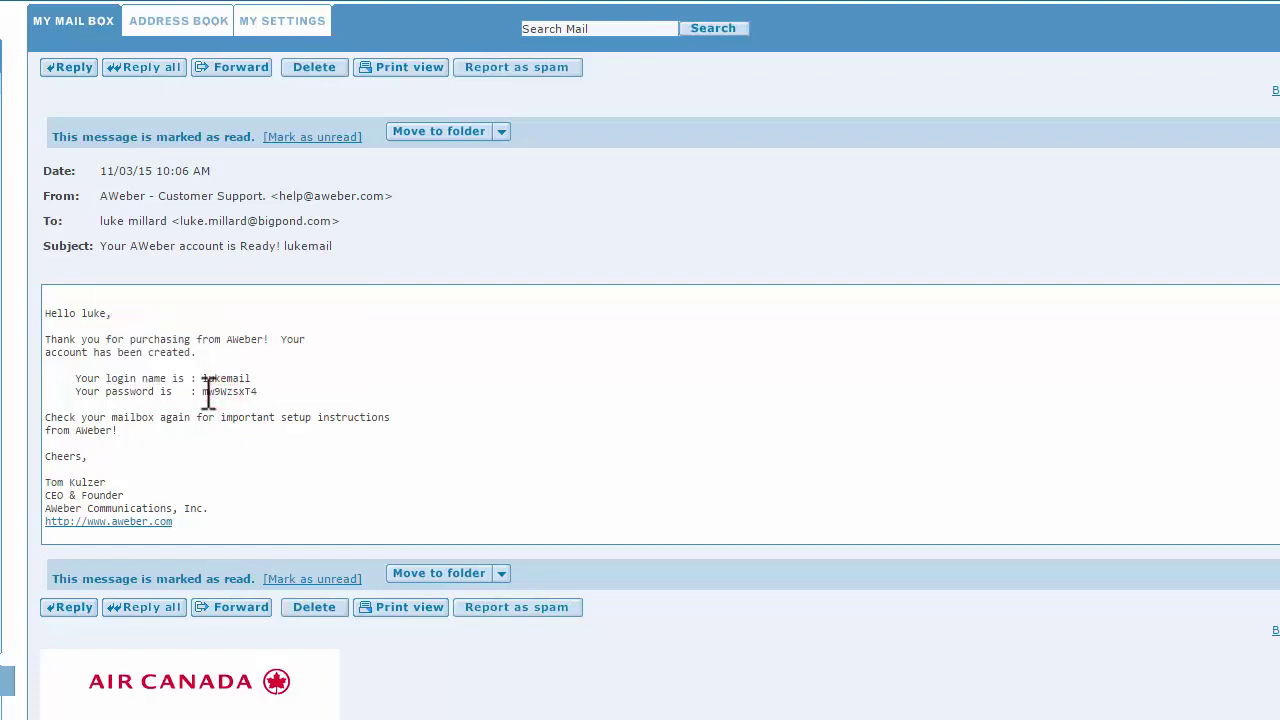
{"action": "left_click_drag", "start_coordinate": [201, 393], "coordinate": [259, 392]}
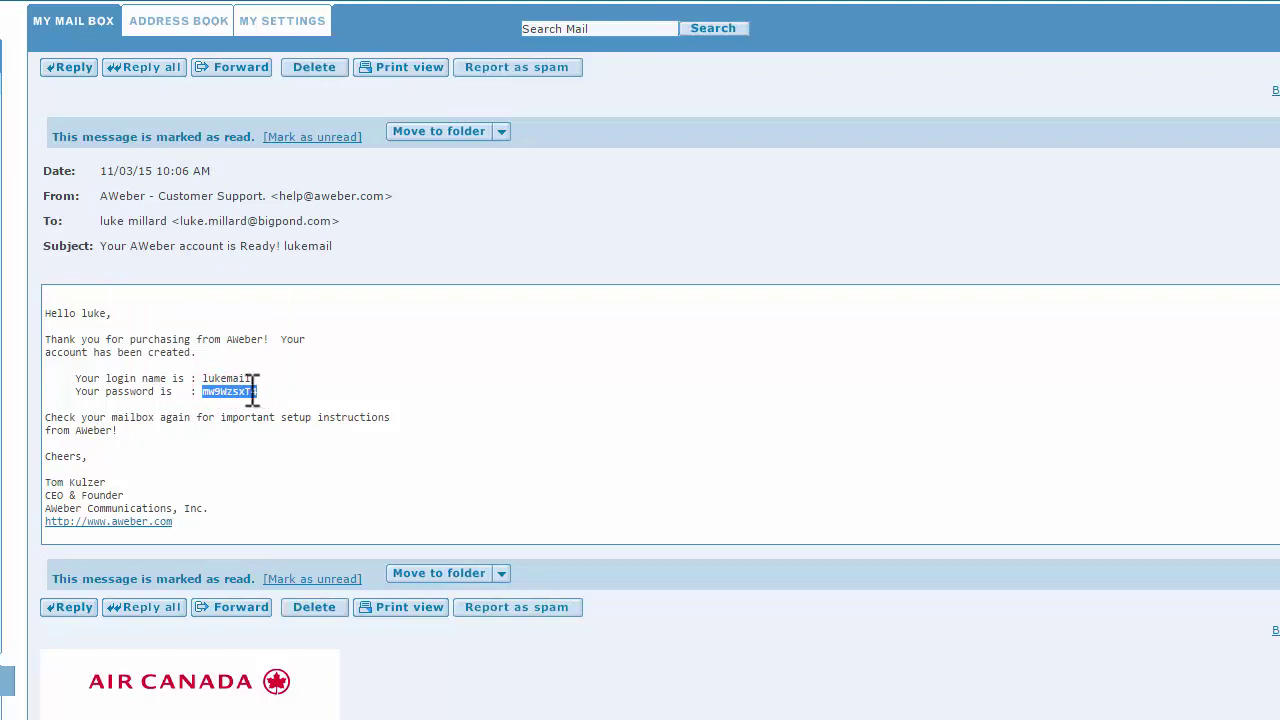
{"action": "right_click", "coordinate": [253, 390]}
{"action": "left_click", "coordinate": [295, 400]}
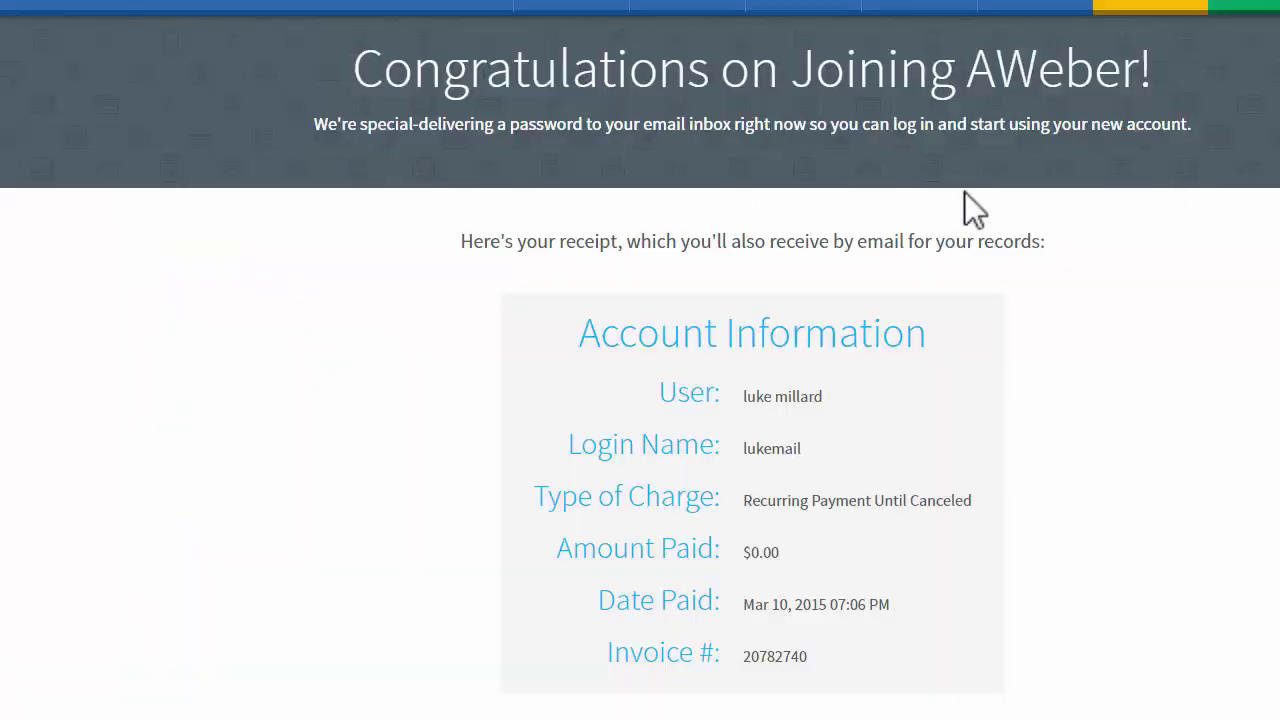
Sign in to the new AWeber account with the login name and the copied account password.
{"action": "left_click", "coordinate": [1100, 38]}
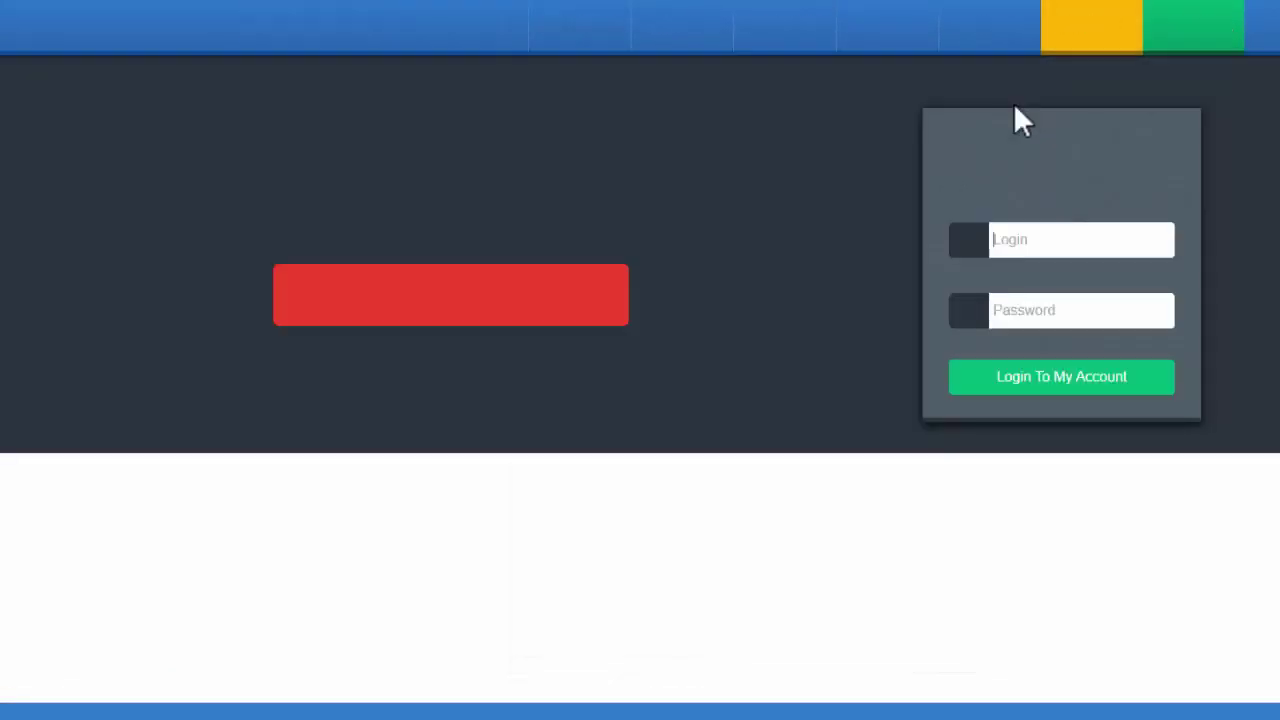
{"action": "left_click", "coordinate": [1042, 206]}
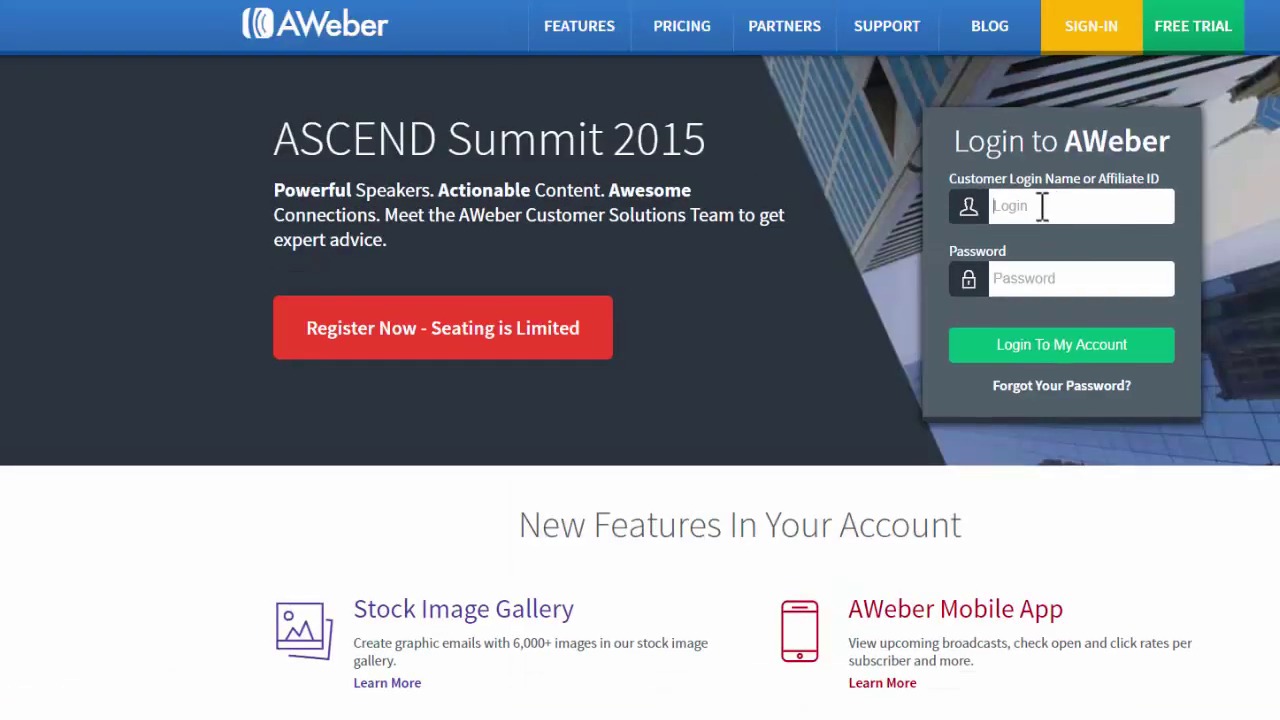
{"action": "type", "text": "lukemail"}
{"action": "key", "text": "ctrl+a"}
{"action": "right_click", "coordinate": [1037, 274]}
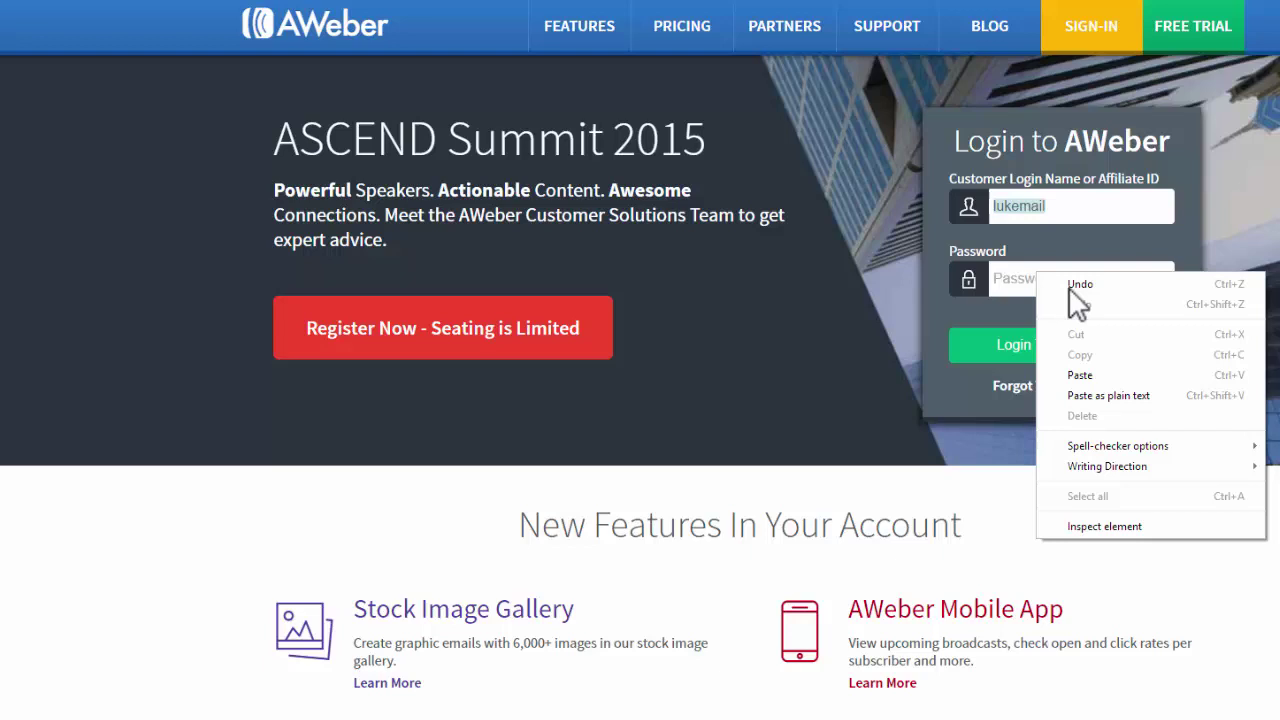
{"action": "left_click", "coordinate": [1095, 377]}
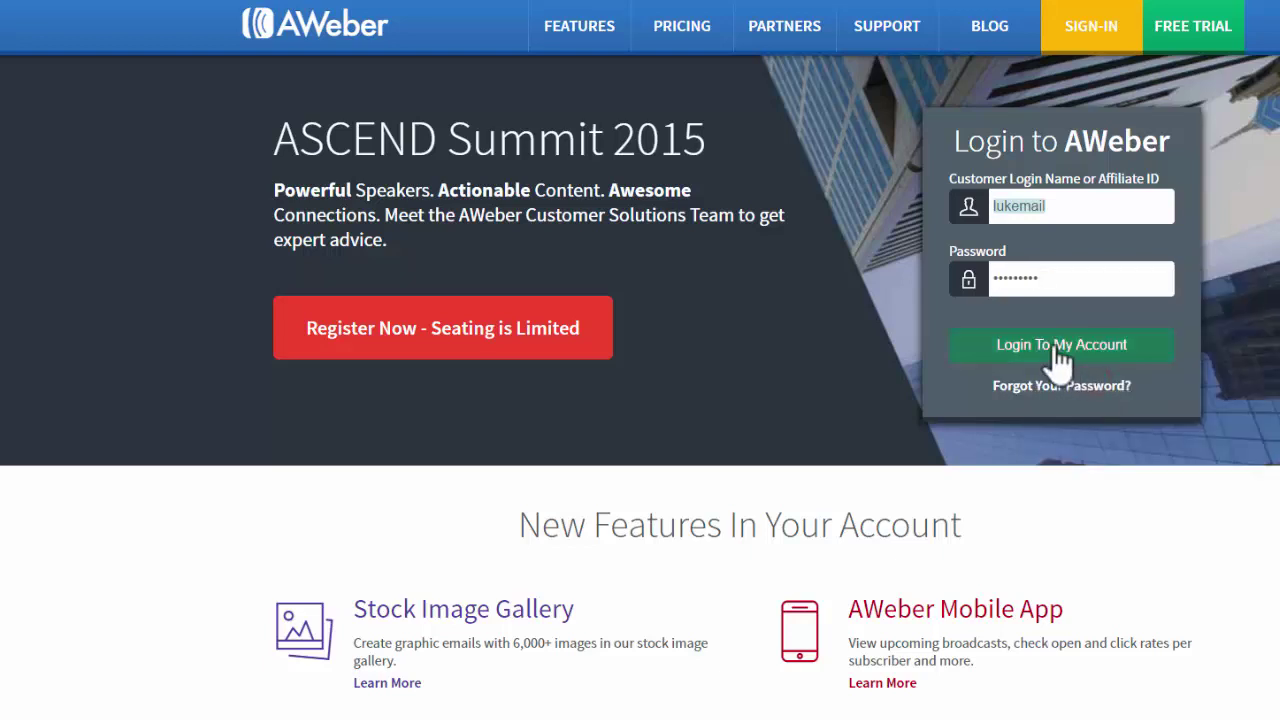
{"action": "left_click", "coordinate": [1058, 350]}
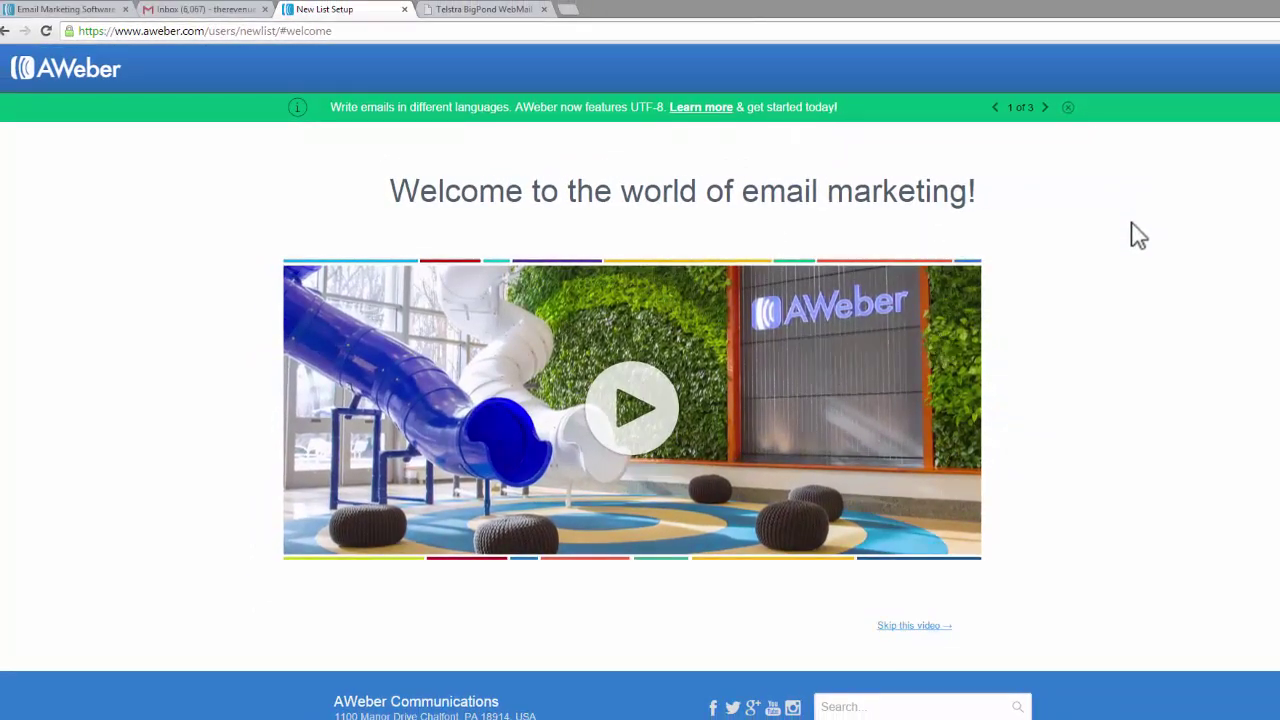
Skip the welcome video and look over the contact and address fields of the new list setup form.
{"action": "left_click", "coordinate": [905, 627]}
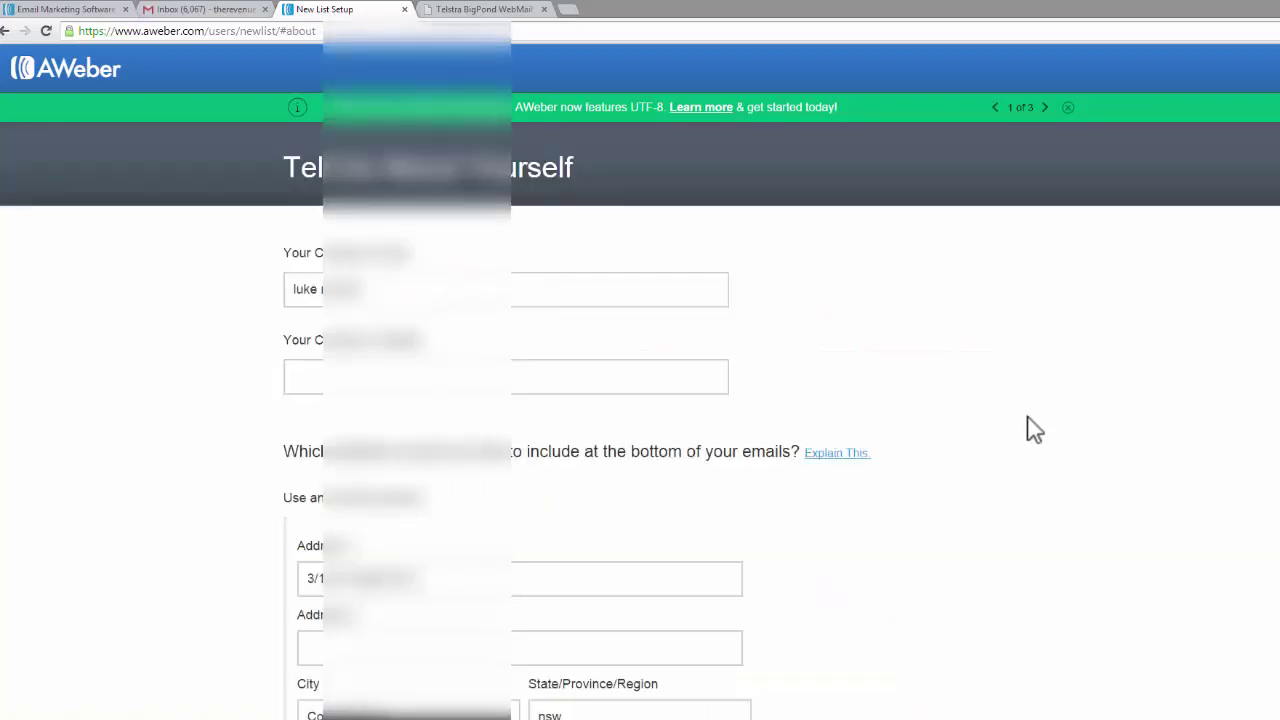
{"action": "scroll", "coordinate": [1034, 430], "scroll_direction": "down", "scroll_amount": 2}
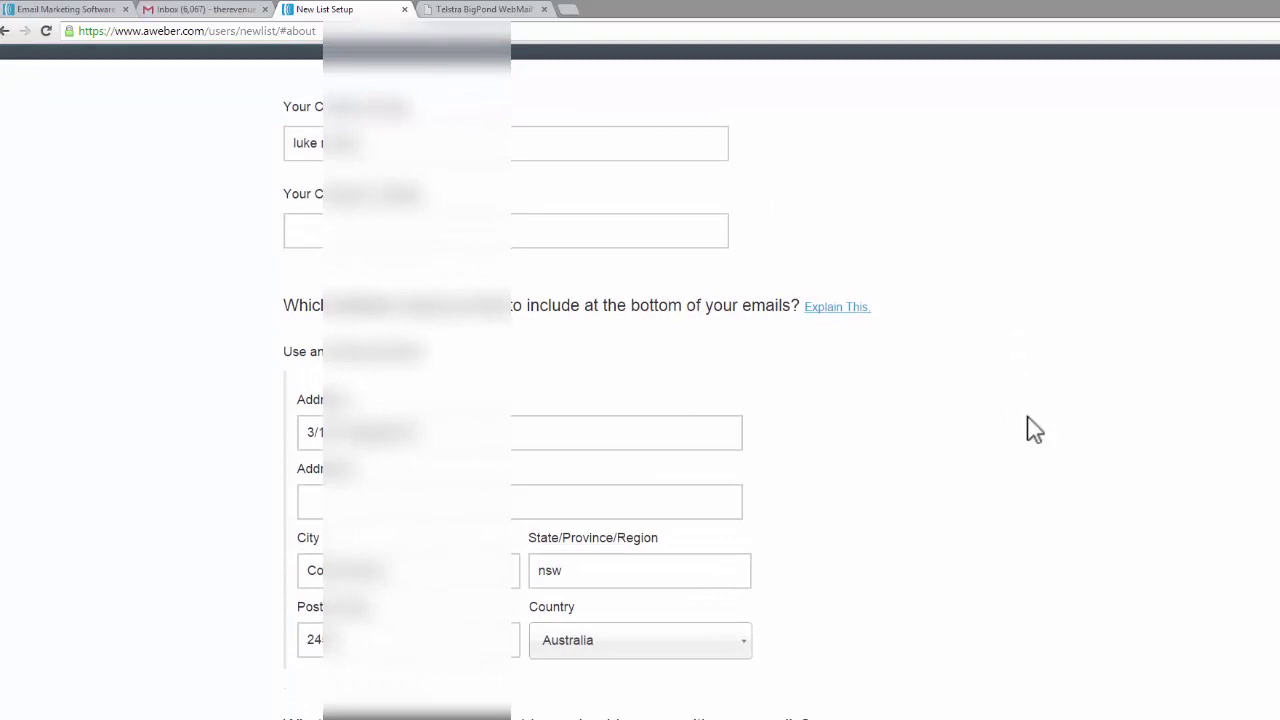
Review the prefilled contact, address and sender details and continue to the list naming form.
{"action": "scroll", "coordinate": [1034, 430], "scroll_direction": "up", "scroll_amount": 1}
{"action": "scroll", "coordinate": [1034, 430], "scroll_direction": "down", "scroll_amount": 4}
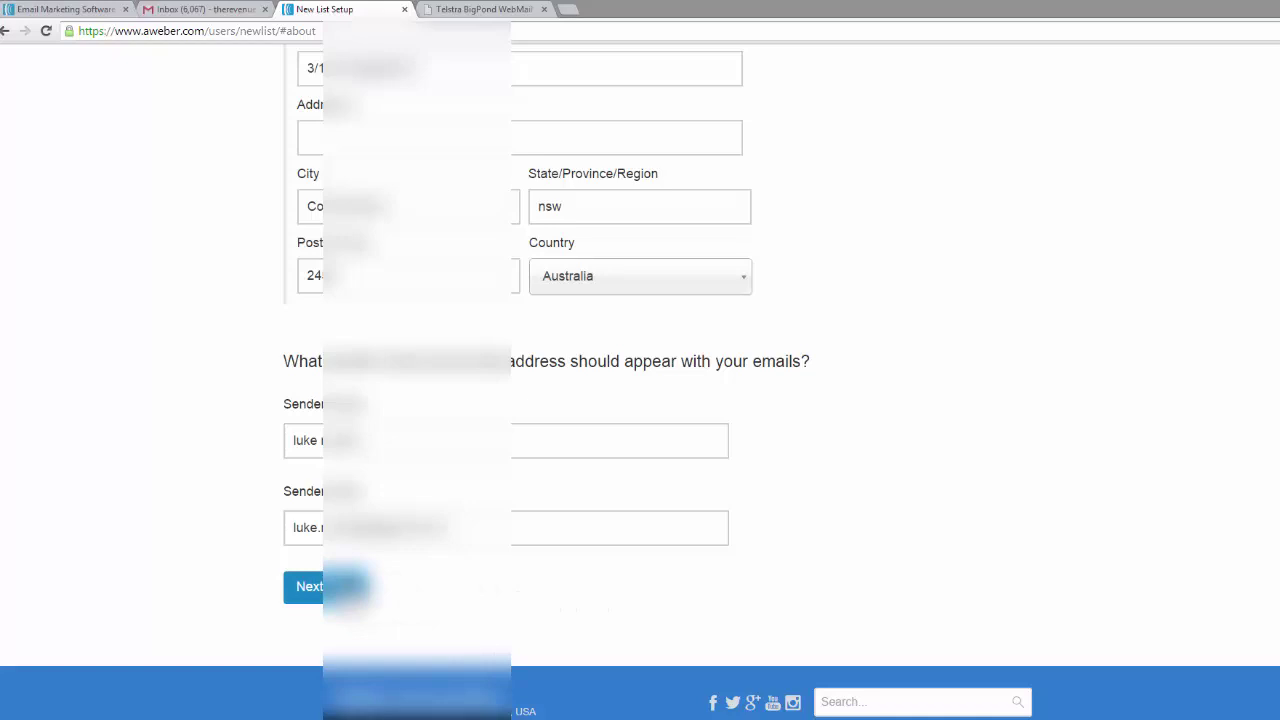
{"action": "left_click", "coordinate": [310, 586]}
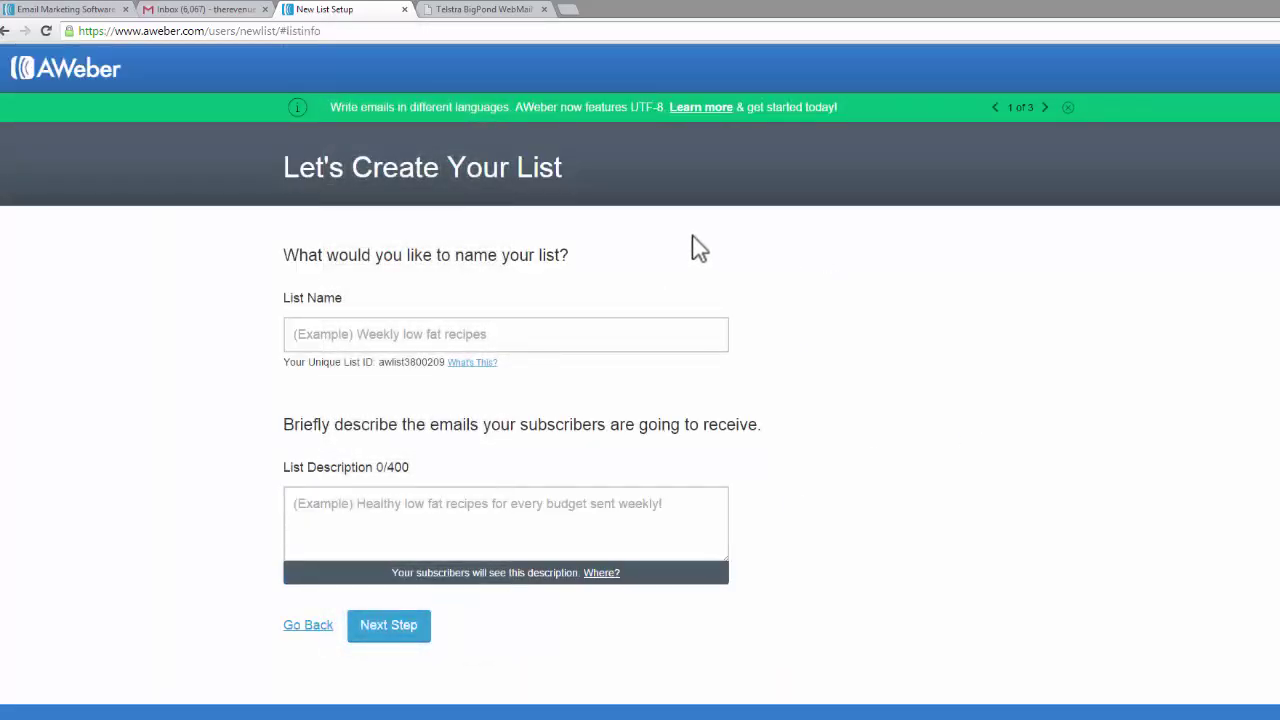
Name the list "Tester", describe it as "Testing aweber" and continue to the confirmation message.
{"action": "left_click", "coordinate": [338, 334]}
{"action": "type", "text": "T"}
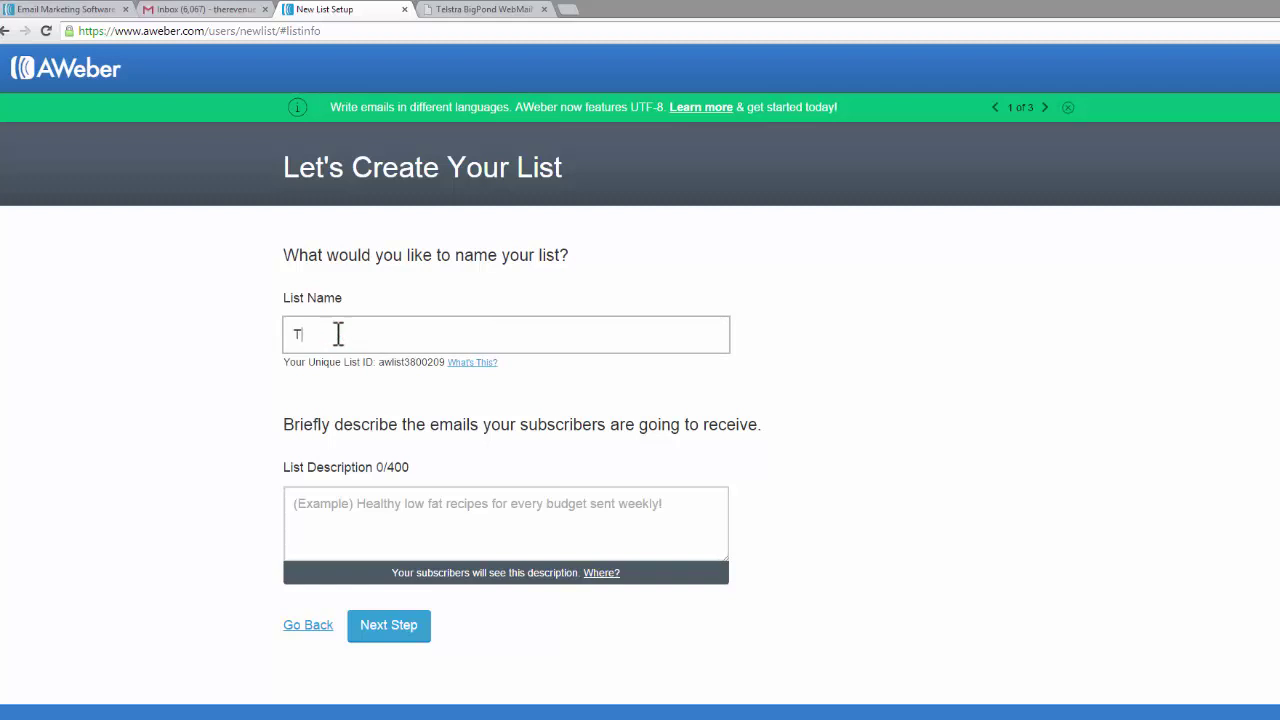
{"action": "type", "text": "ester"}
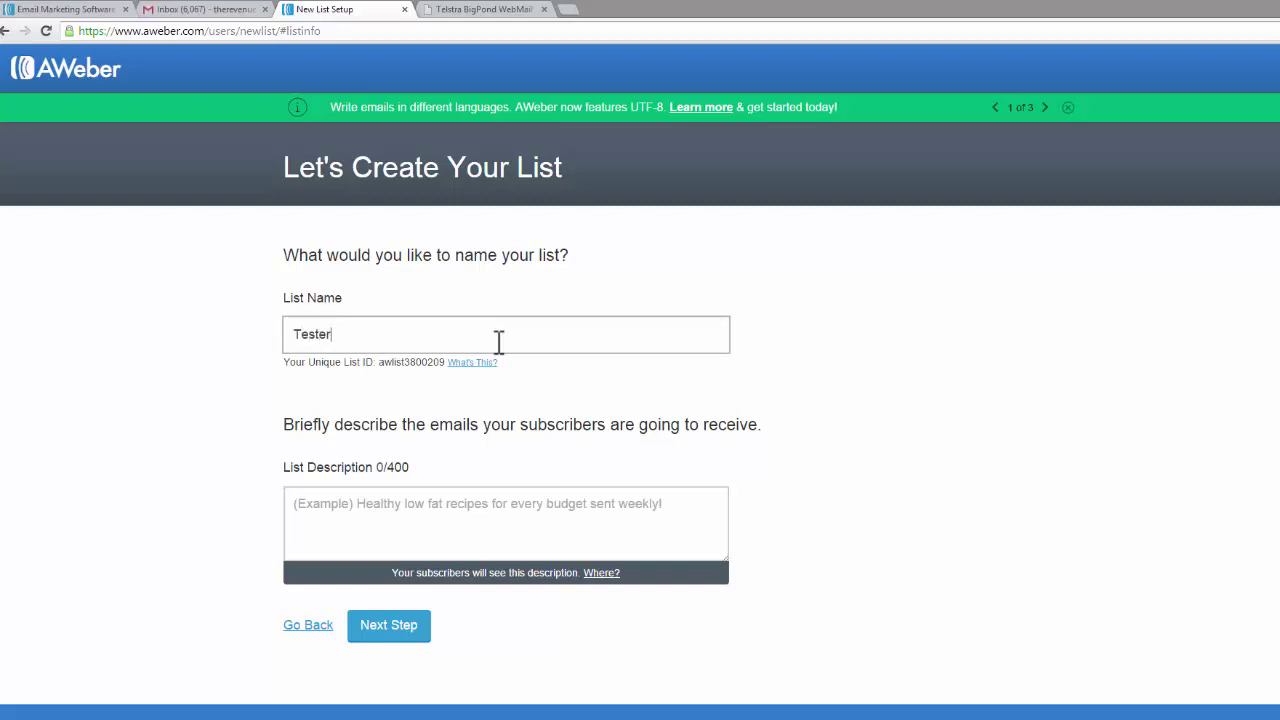
{"action": "scroll", "coordinate": [584, 385], "scroll_direction": "down", "scroll_amount": 1}
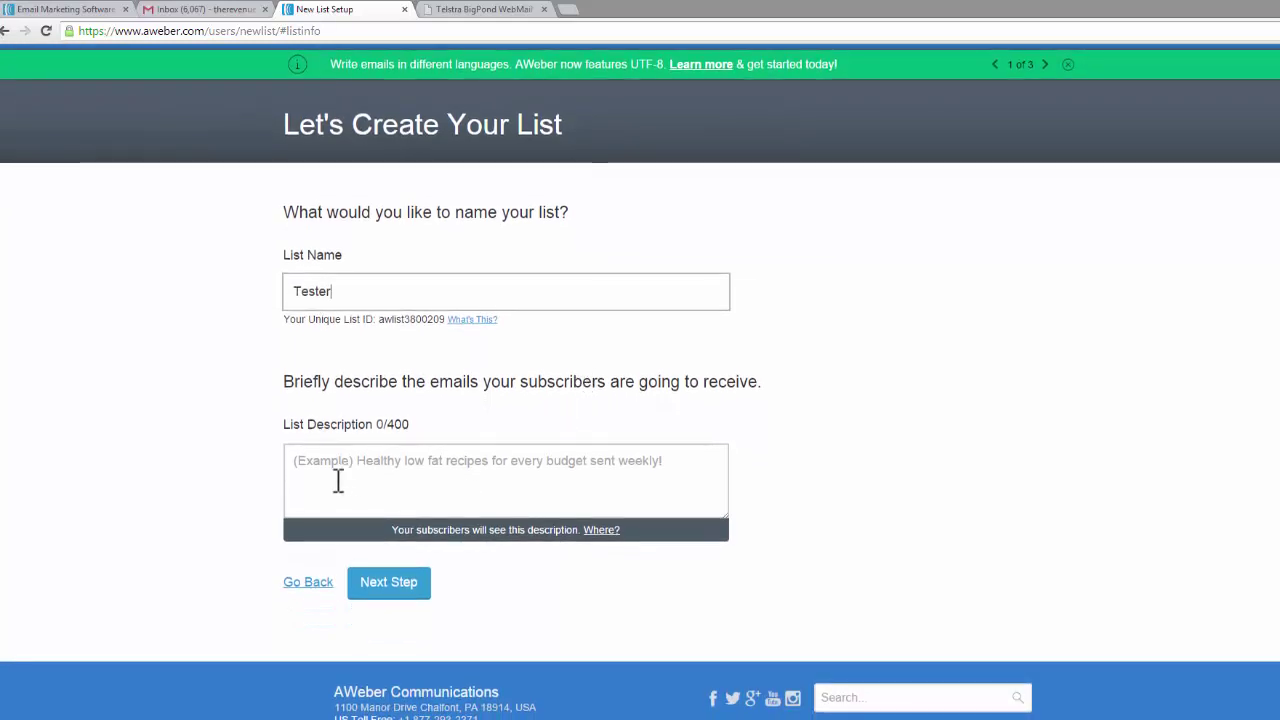
{"action": "left_click", "coordinate": [314, 477]}
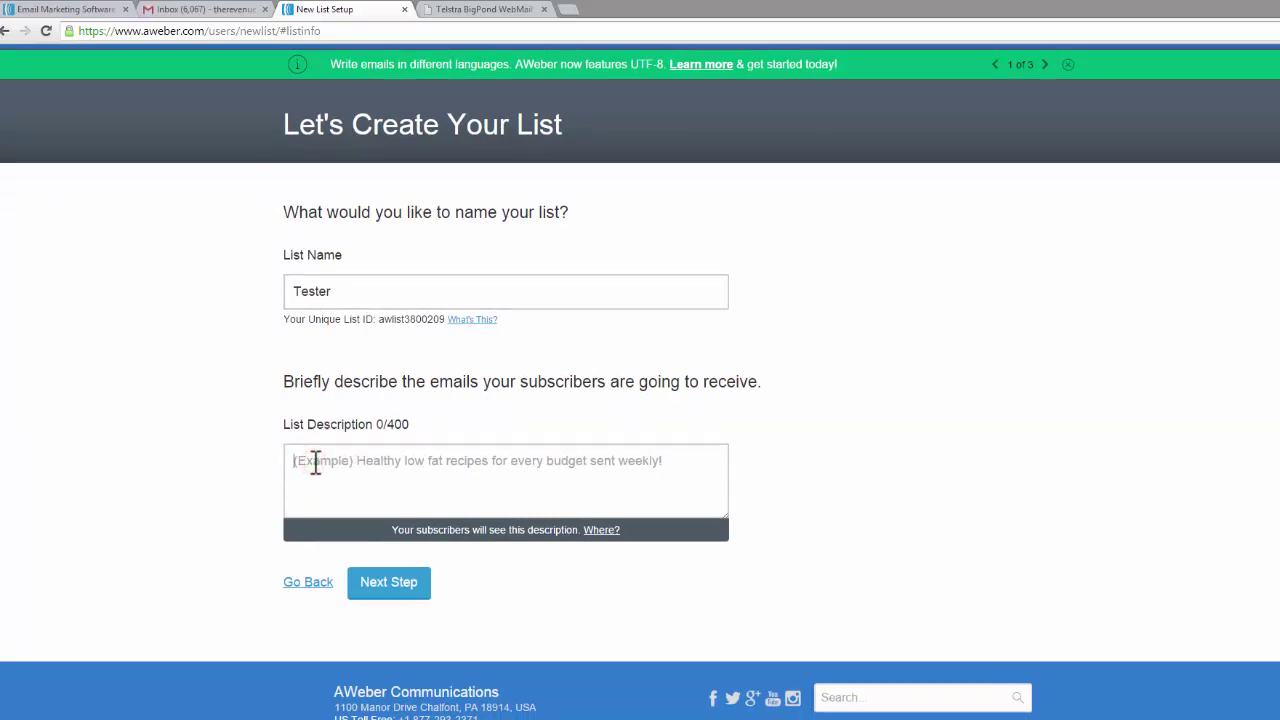
{"action": "type", "text": "Testing aweber"}
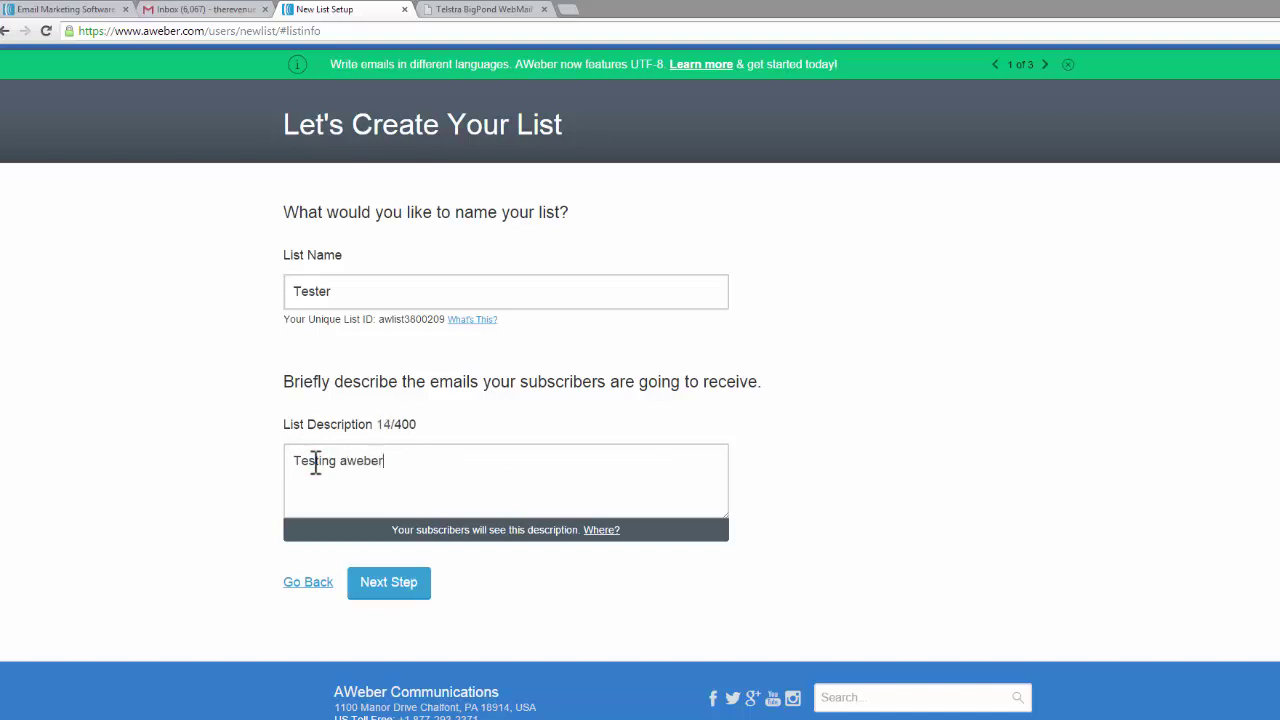
{"action": "left_click", "coordinate": [395, 582]}
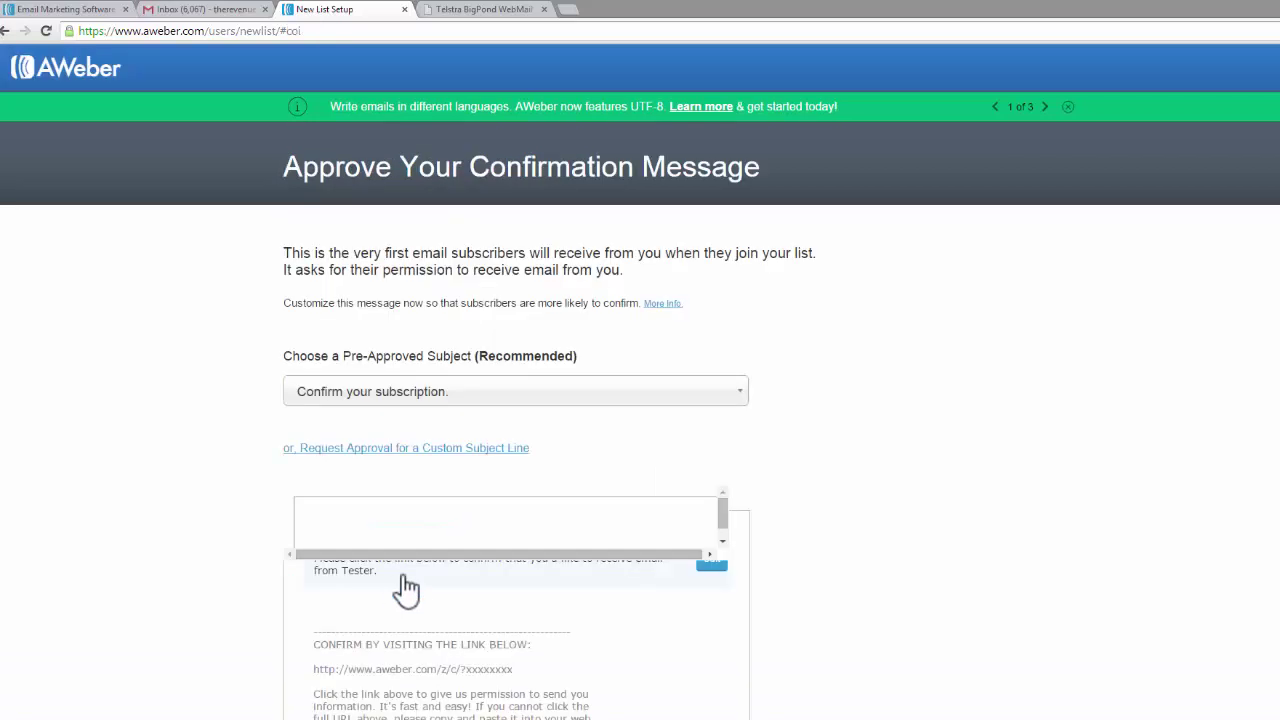
Review the confirmation message and choose the pre-approved subject "Confirm your subscription.".
{"action": "scroll", "coordinate": [925, 435], "scroll_direction": "down", "scroll_amount": 1}
{"action": "scroll", "coordinate": [925, 435], "scroll_direction": "down", "scroll_amount": 2}
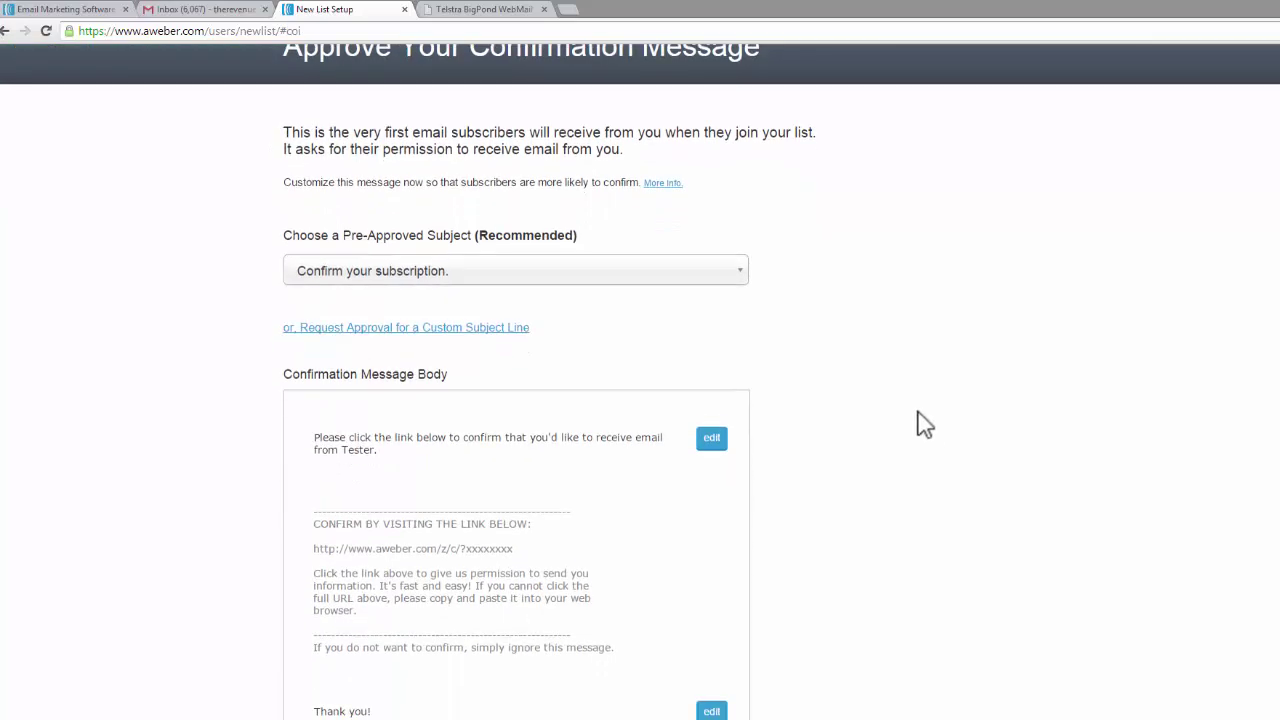
{"action": "scroll", "coordinate": [829, 291], "scroll_direction": "down", "scroll_amount": 3}
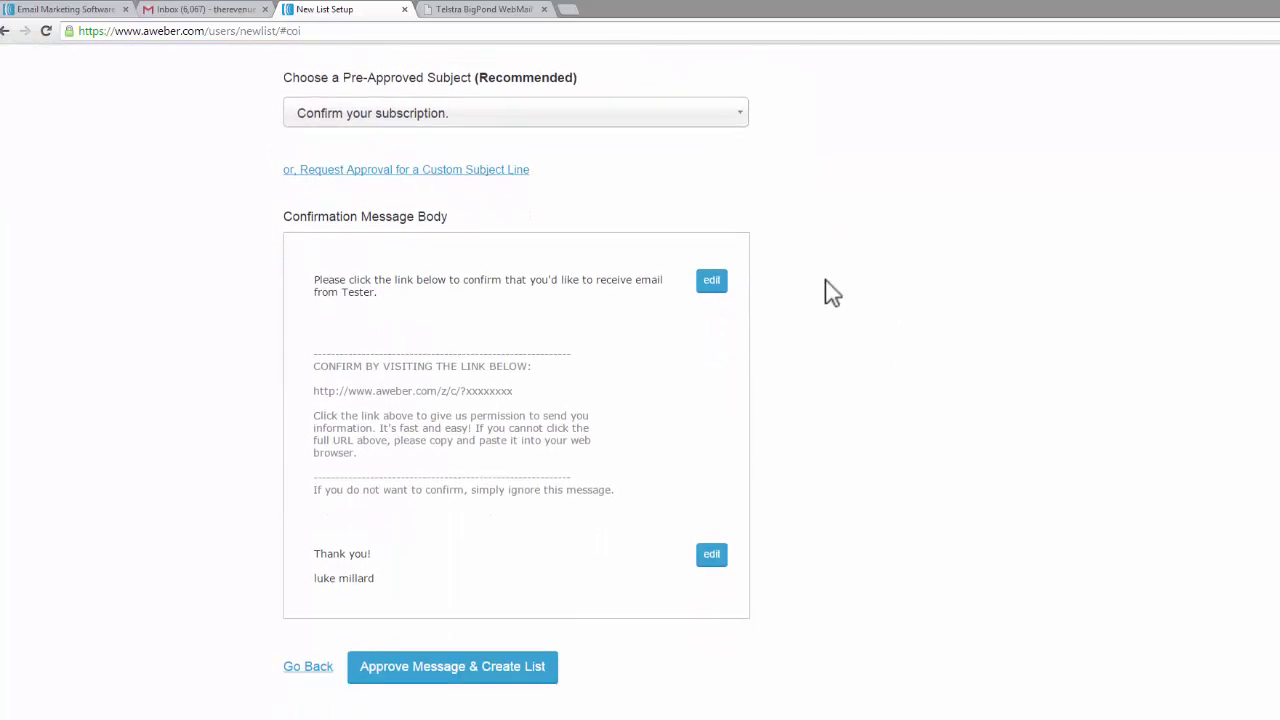
{"action": "scroll", "coordinate": [829, 291], "scroll_direction": "up", "scroll_amount": 2}
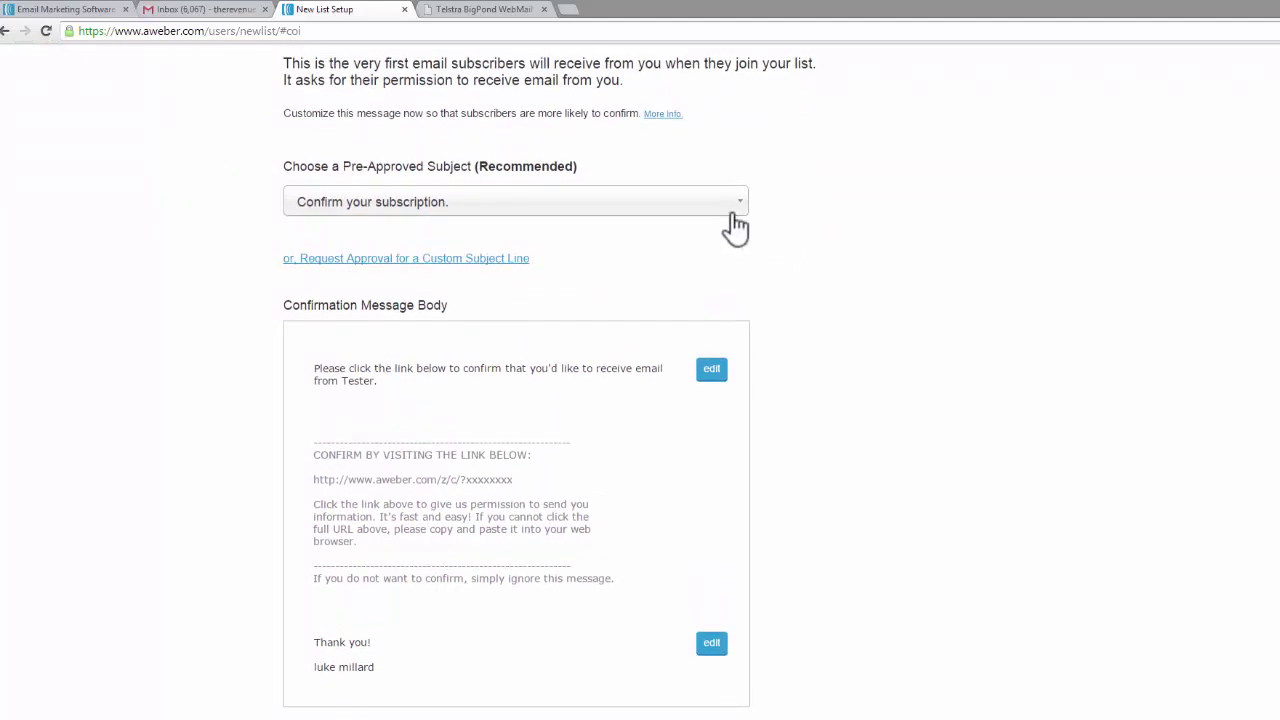
{"action": "left_click", "coordinate": [736, 206]}
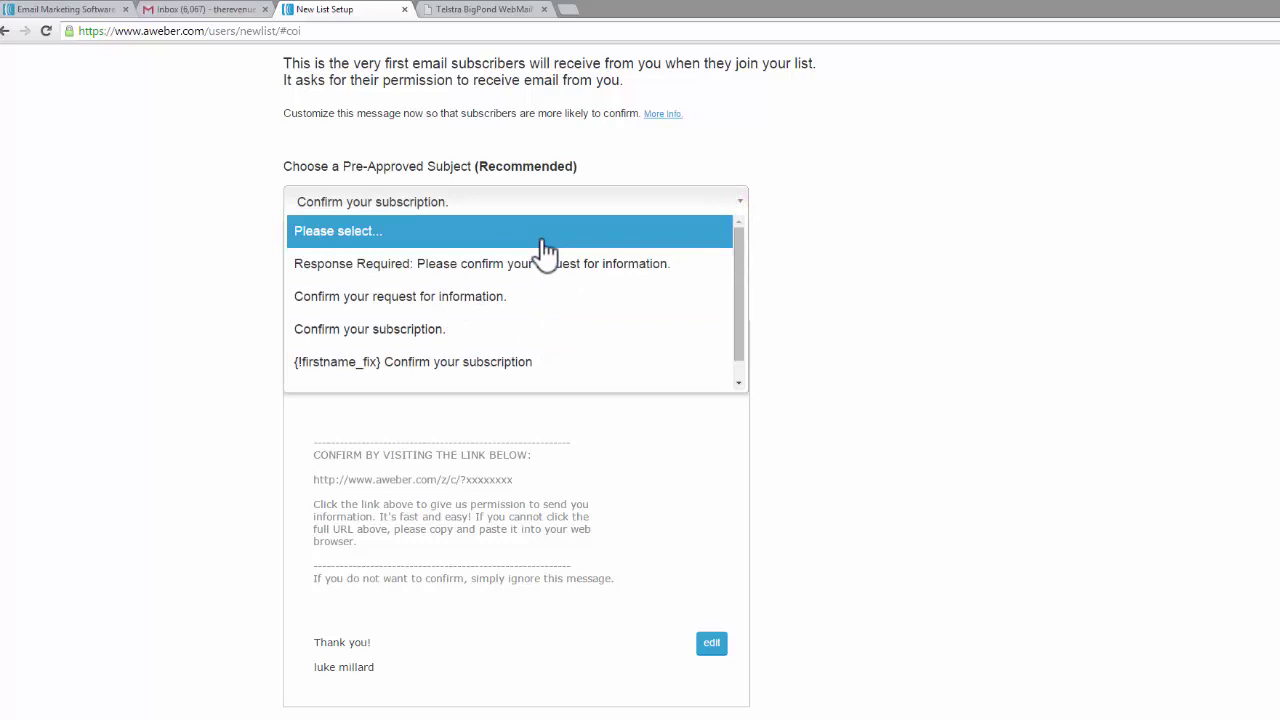
{"action": "left_click", "coordinate": [512, 330]}
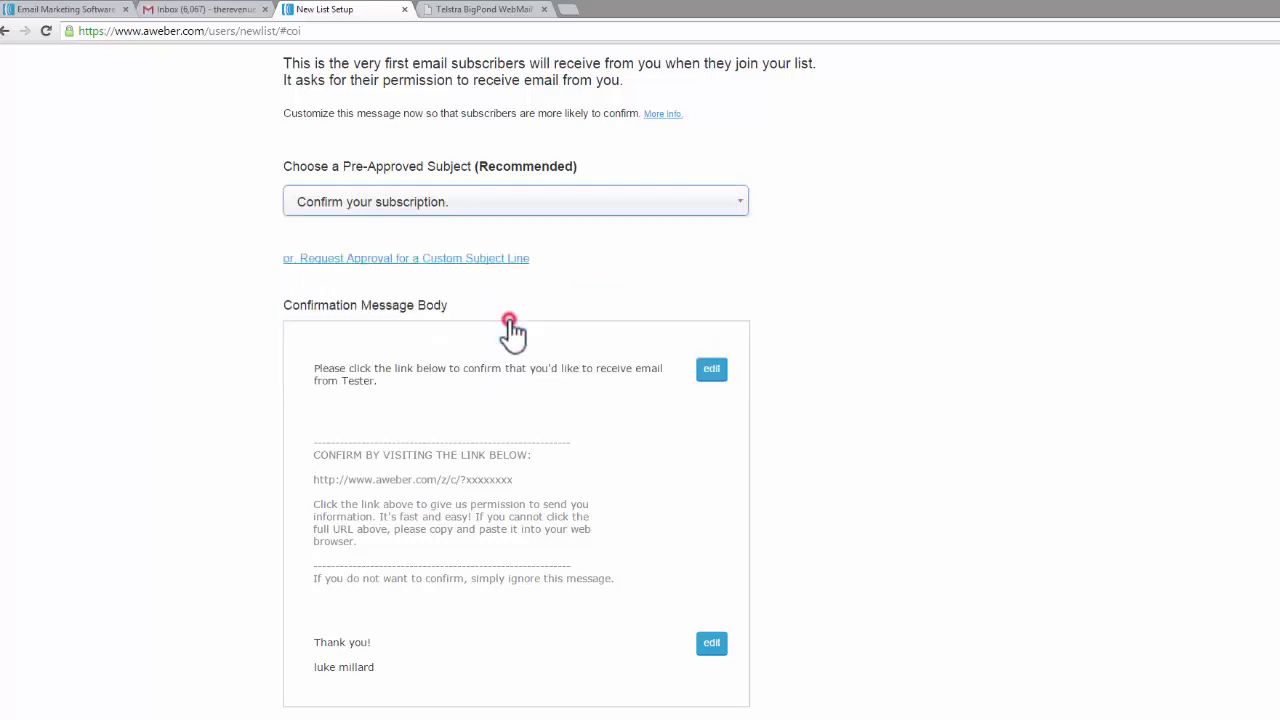
Check the confirmation message body, approve it as it stands and create the list.
{"action": "scroll", "coordinate": [882, 214], "scroll_direction": "down", "scroll_amount": 1}
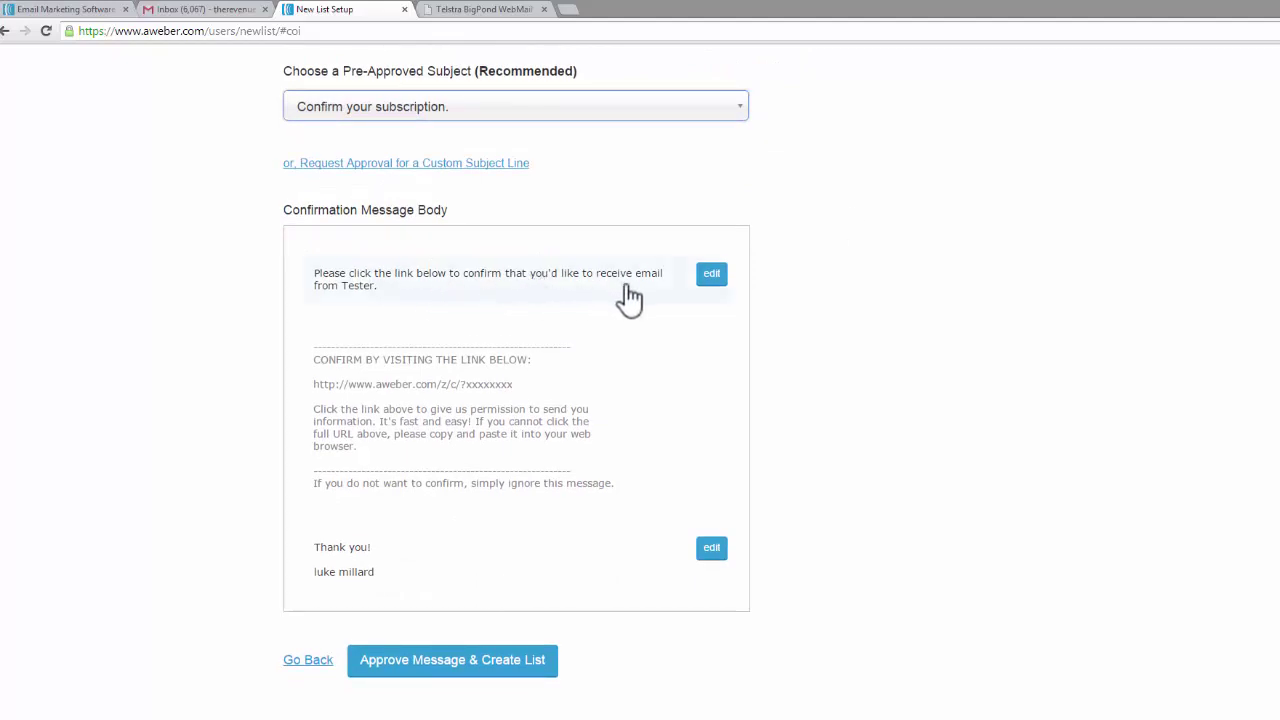
{"action": "scroll", "coordinate": [677, 389], "scroll_direction": "down", "scroll_amount": 1}
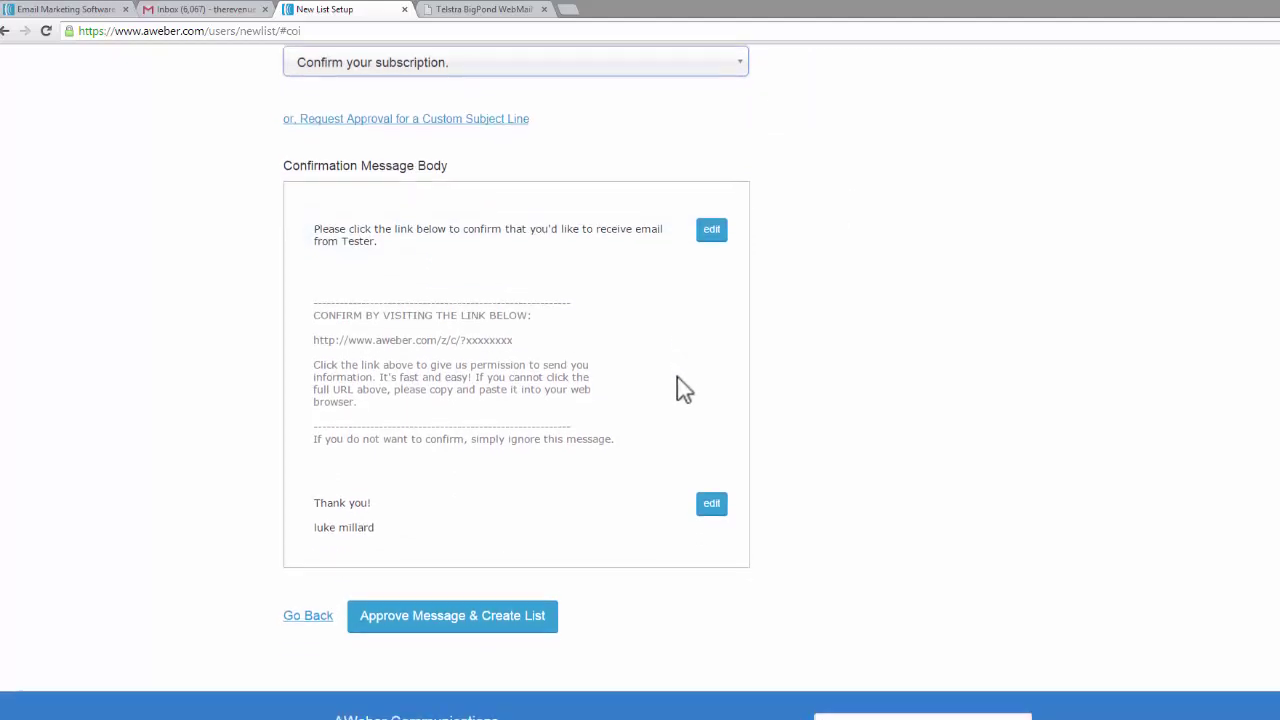
{"action": "left_click", "coordinate": [424, 610]}
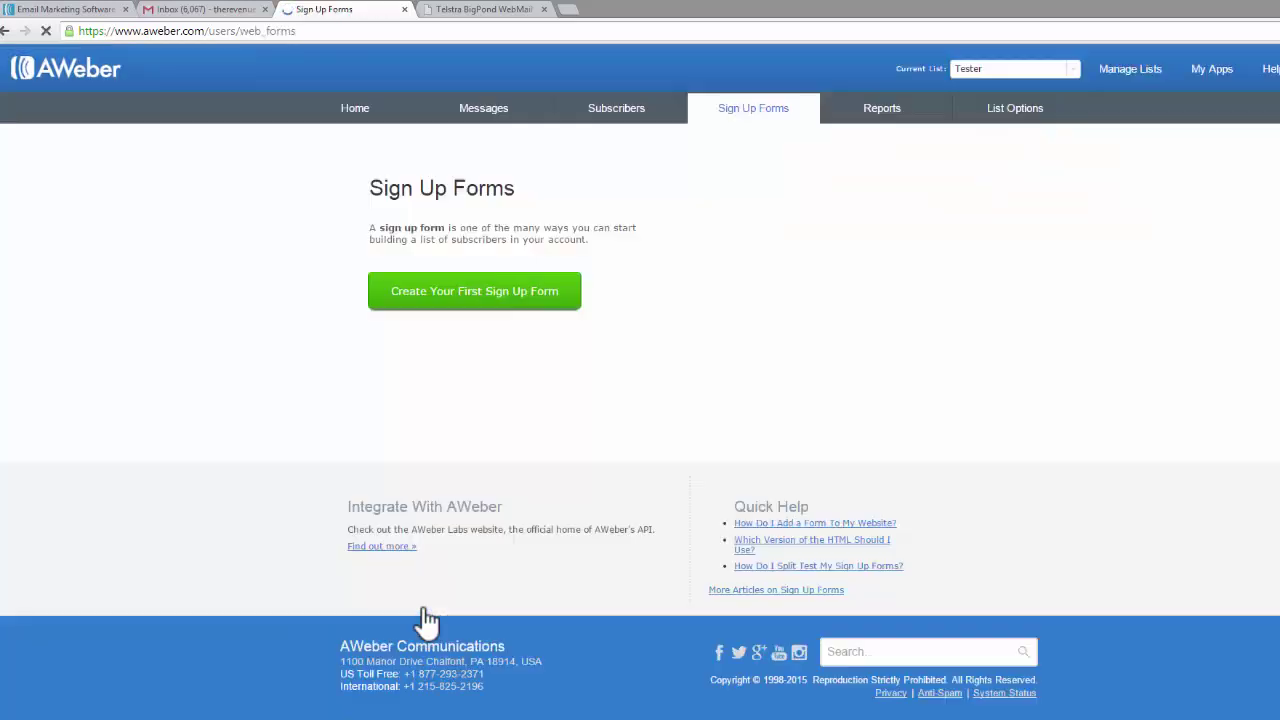